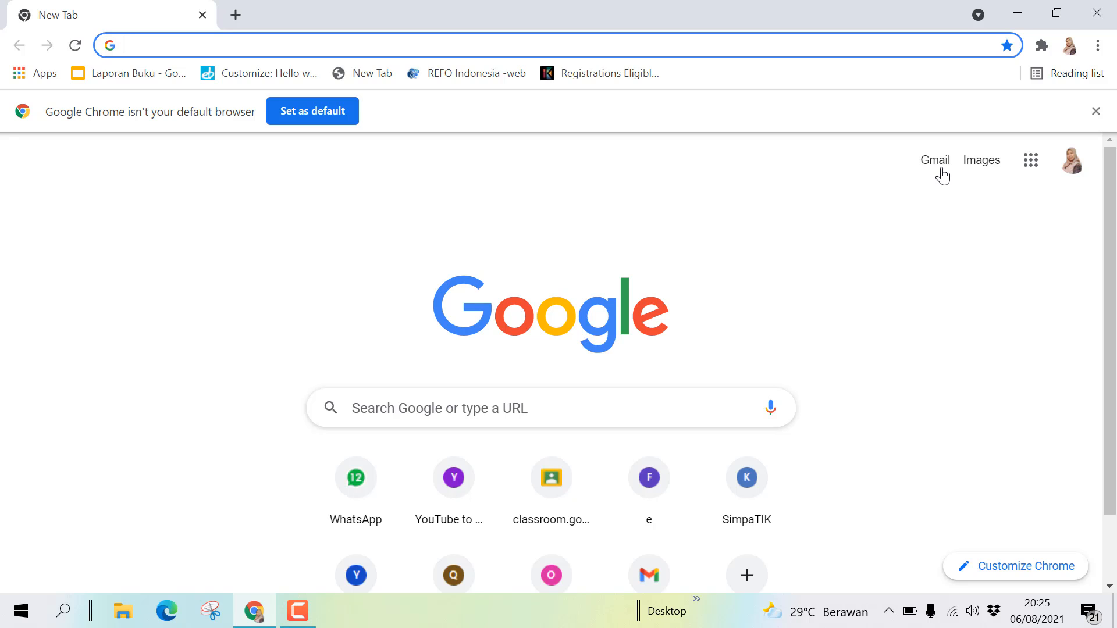
- Launch Google Classroom from the Google apps grid in Chrome
click(1030, 162)
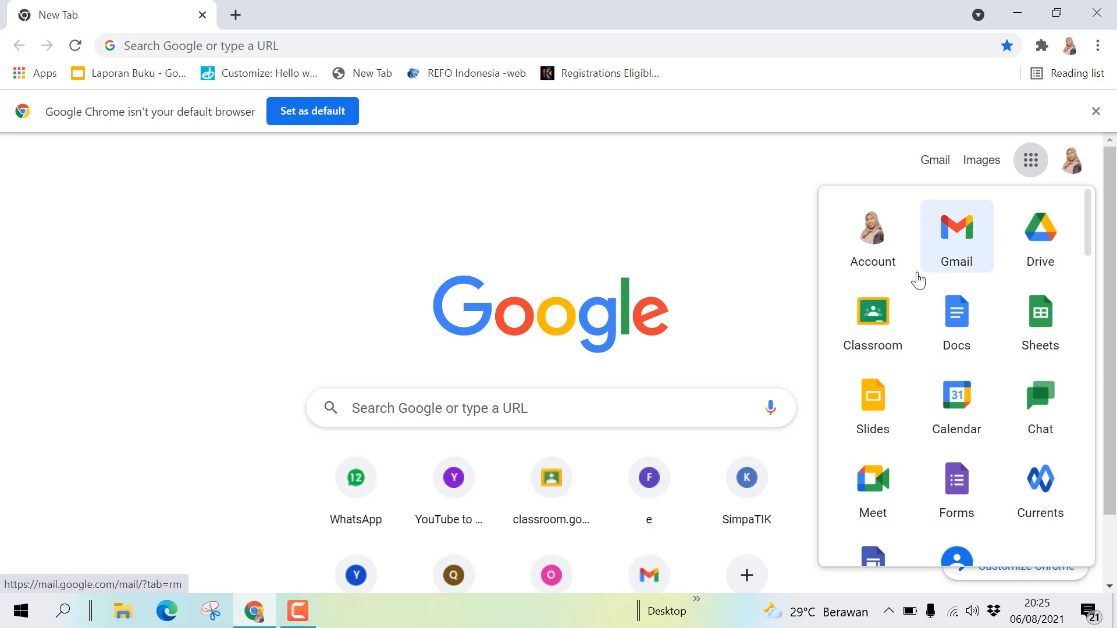
click(746, 166)
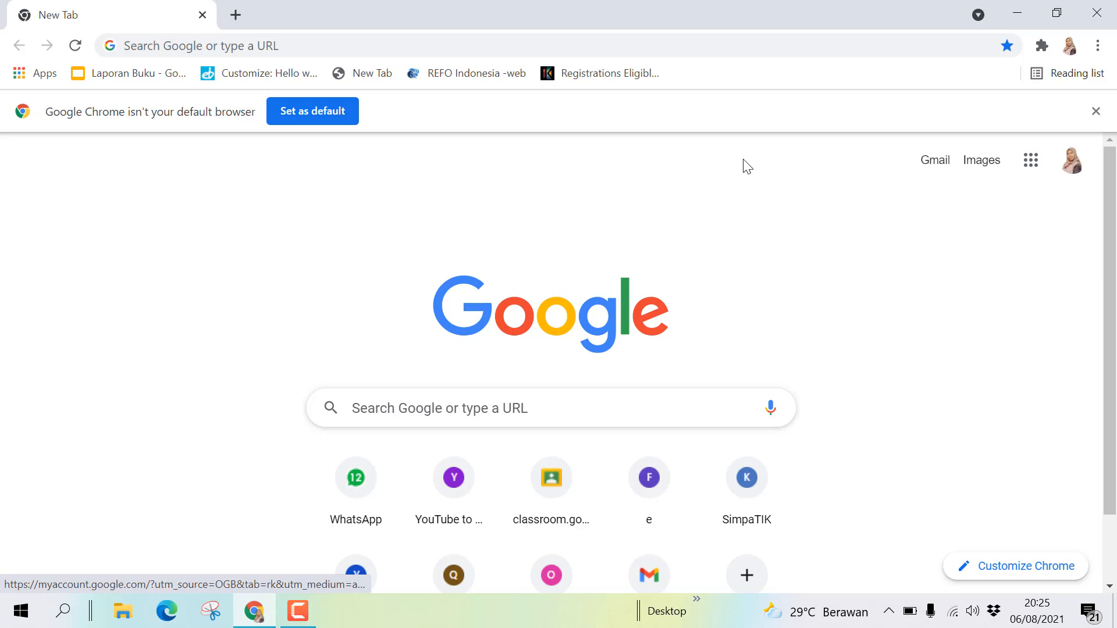
click(1032, 175)
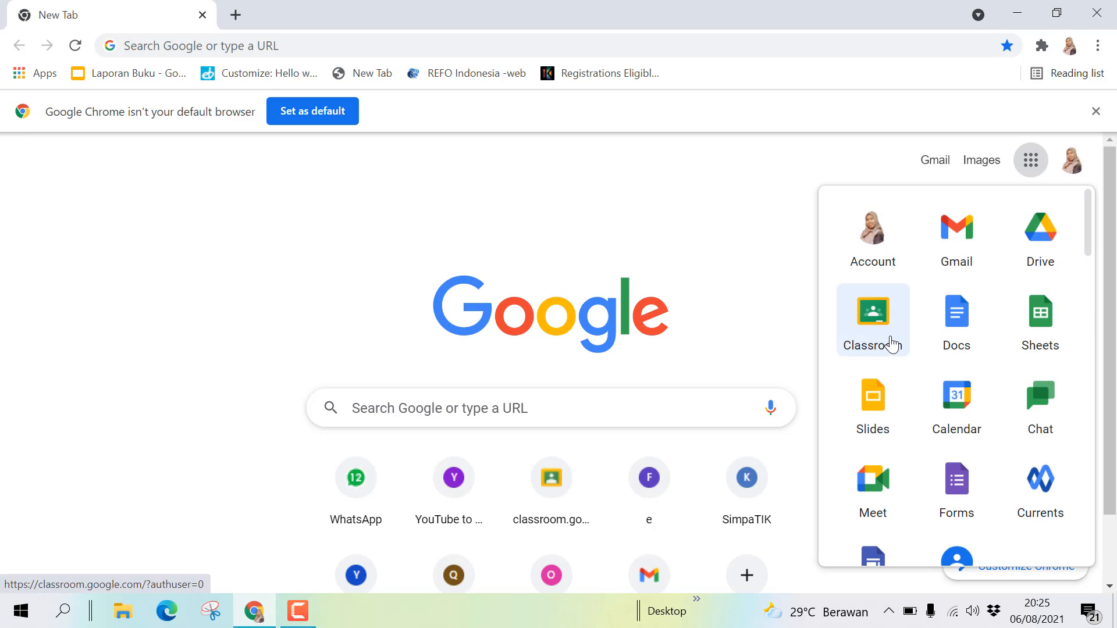
click(886, 342)
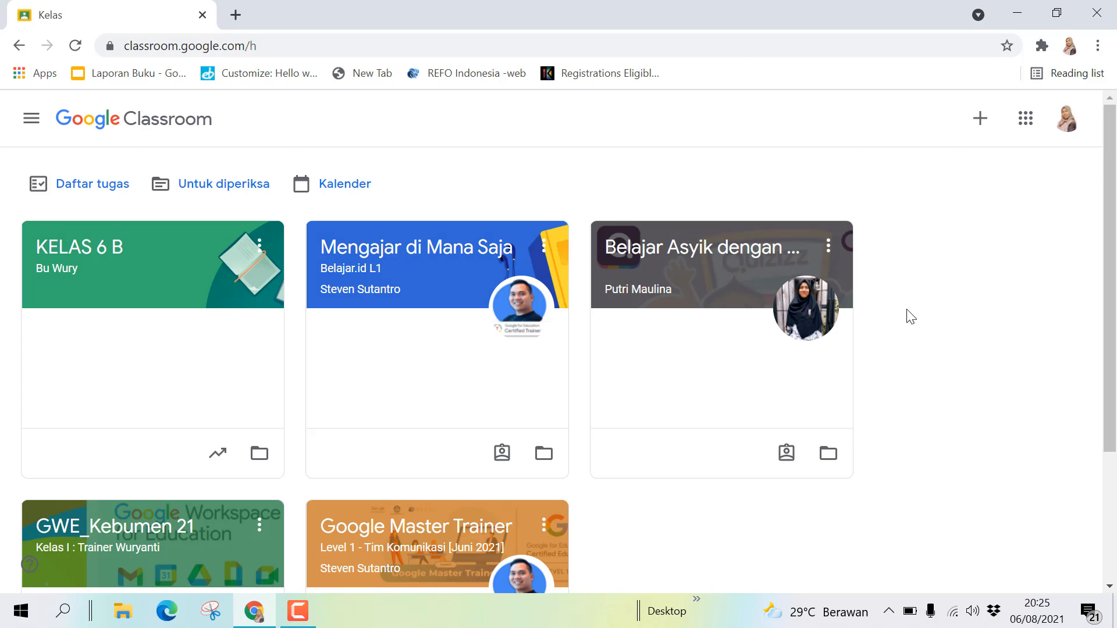
- Start a new class named 'Kelas 1' with the teacher's name as its section
click(981, 123)
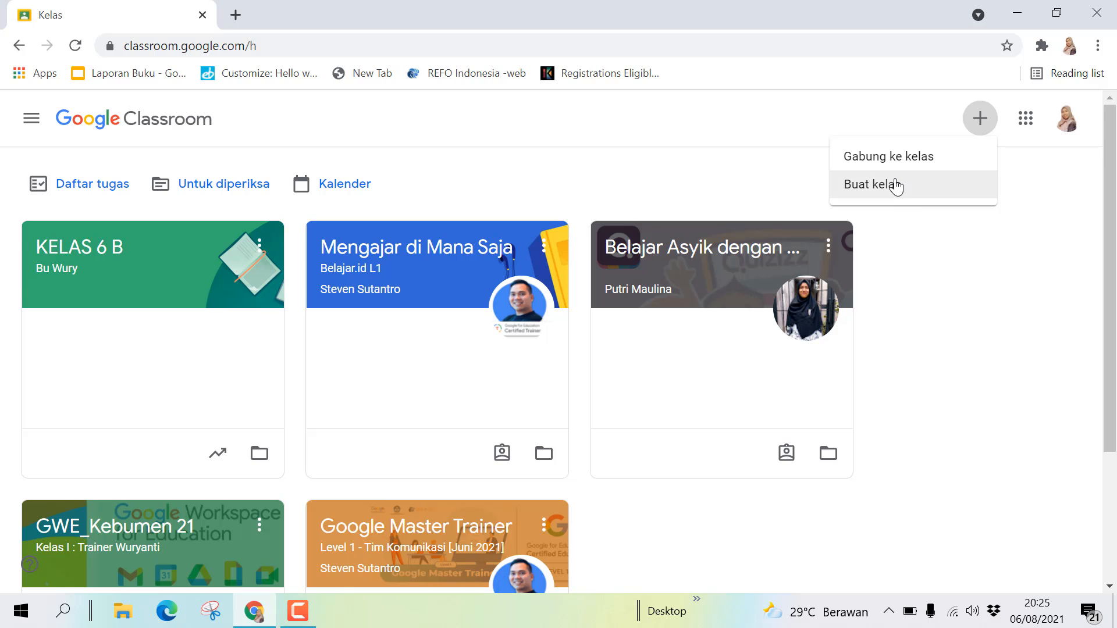
click(896, 185)
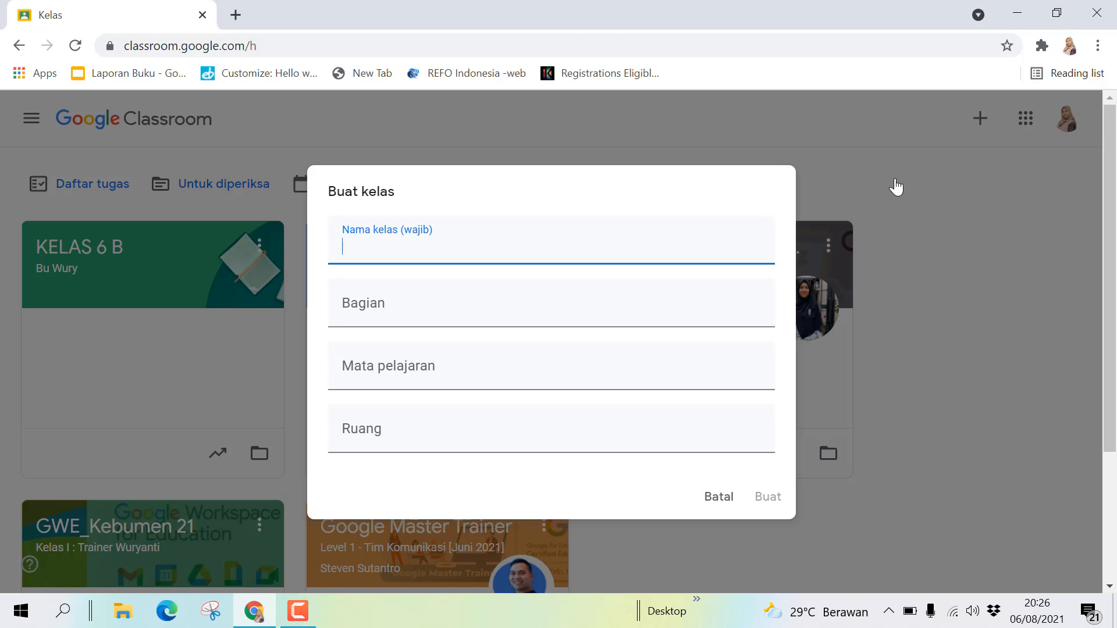
key(Caps_Lock)
text(K)
key(Caps_Lock)
text(e)
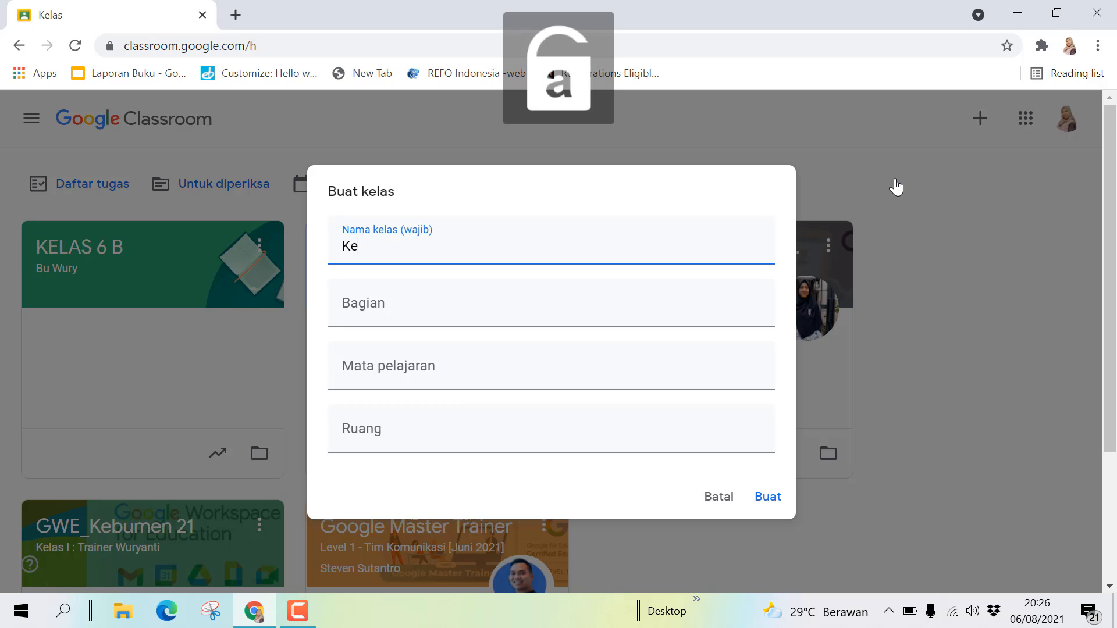
text(las 1)
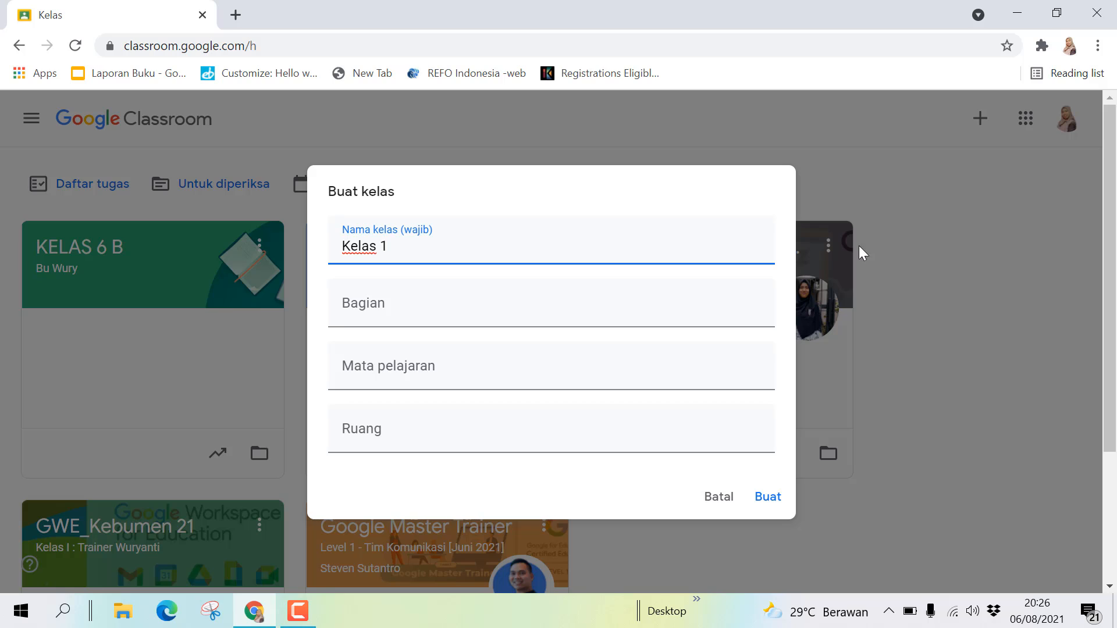
click(485, 309)
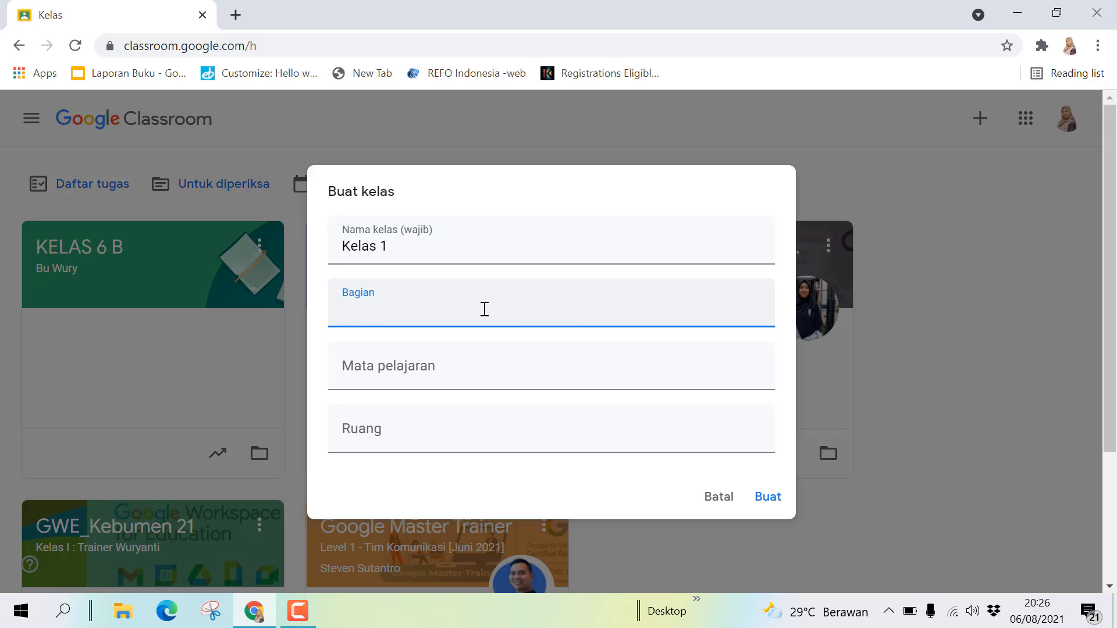
key(Caps_Lock)
text(B)
key(Caps_Lock)
text(u)
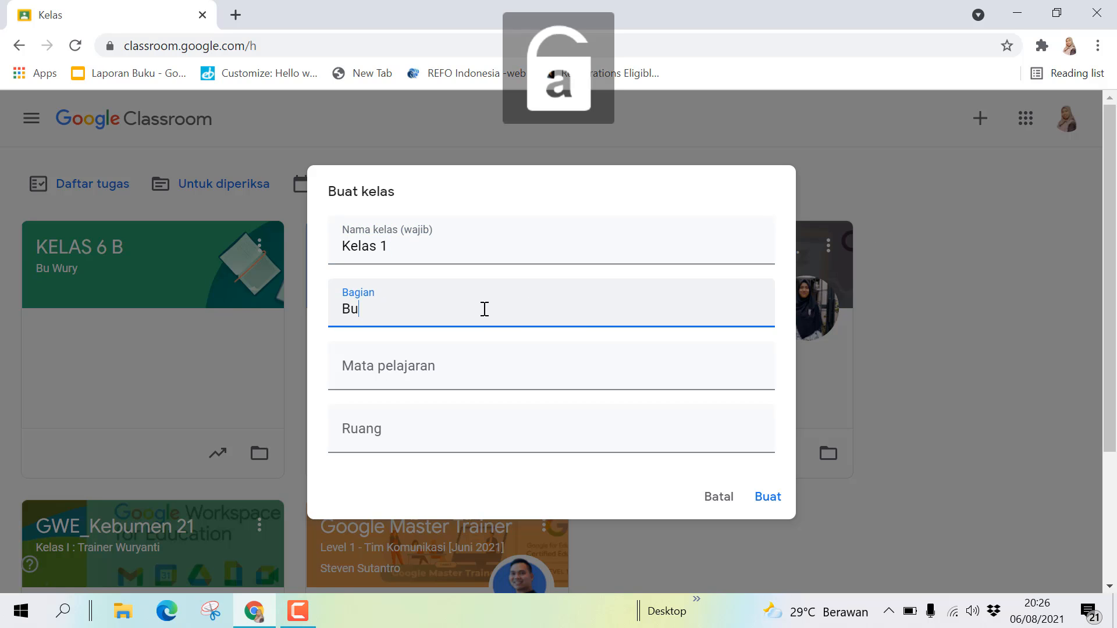
key(Caps_Lock)
text(W)
key(Caps_Lock)
text(ury)
- Enter subject 'Tematik' and room 'SDN 4 Kutosari', then create the class
click(391, 373)
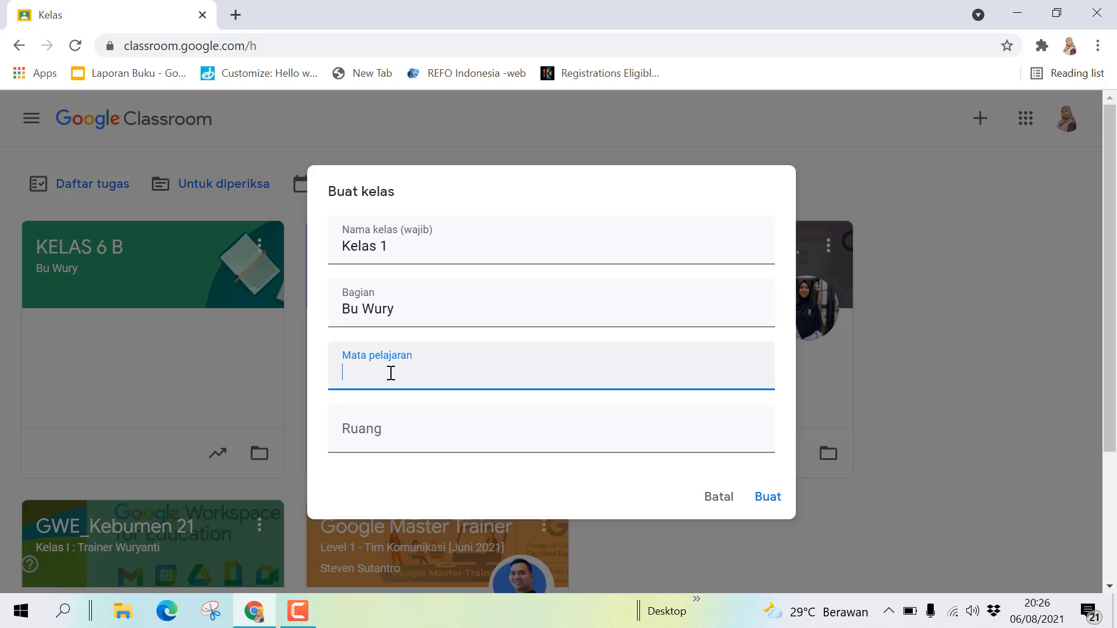
key(Caps_Lock)
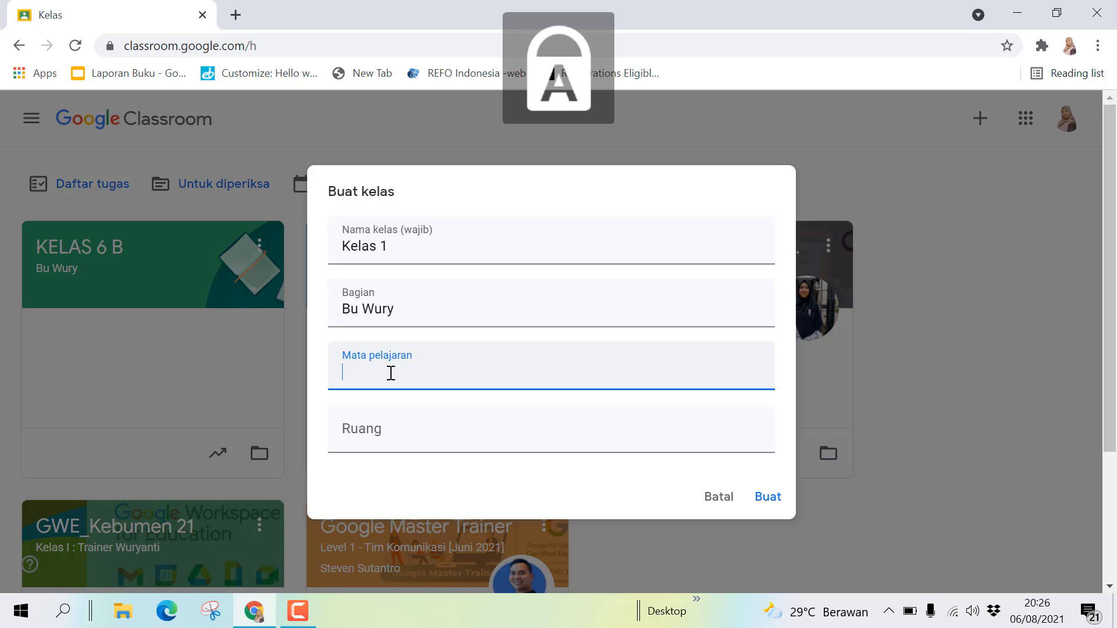
text(T)
key(Caps_Lock)
text(emati)
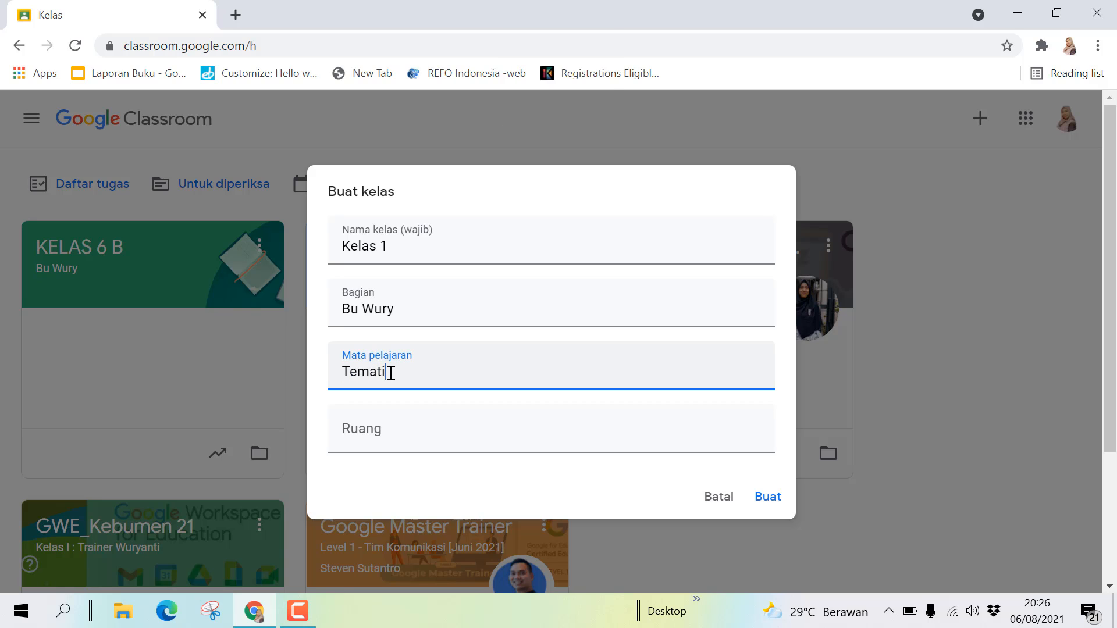
text(k)
click(365, 429)
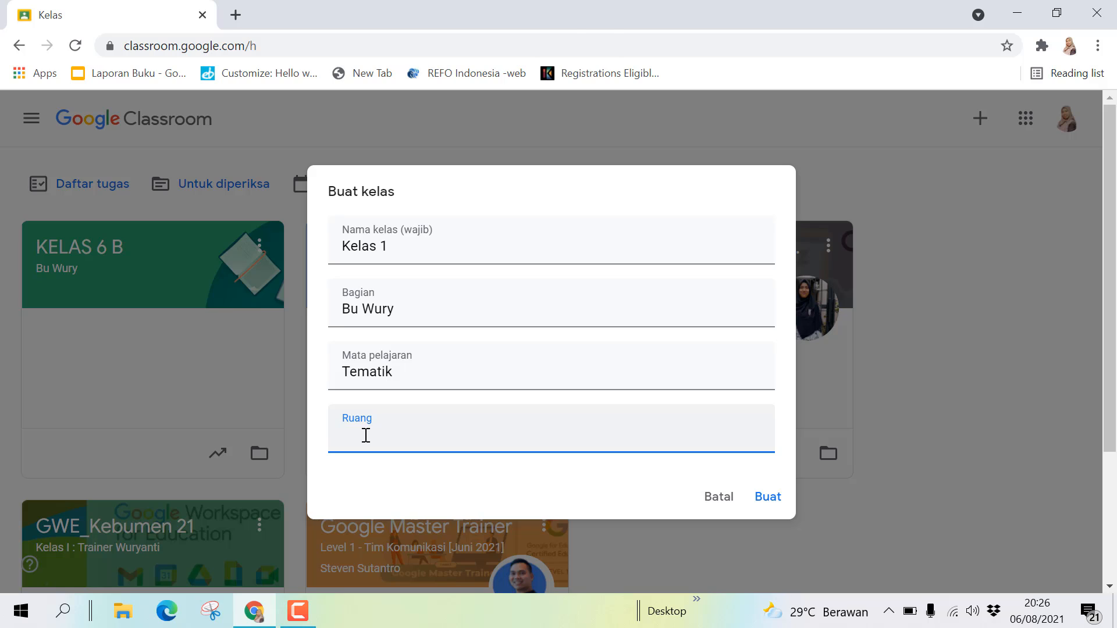
key(Caps_Lock)
text(SDN 4 K)
key(Caps_Lock)
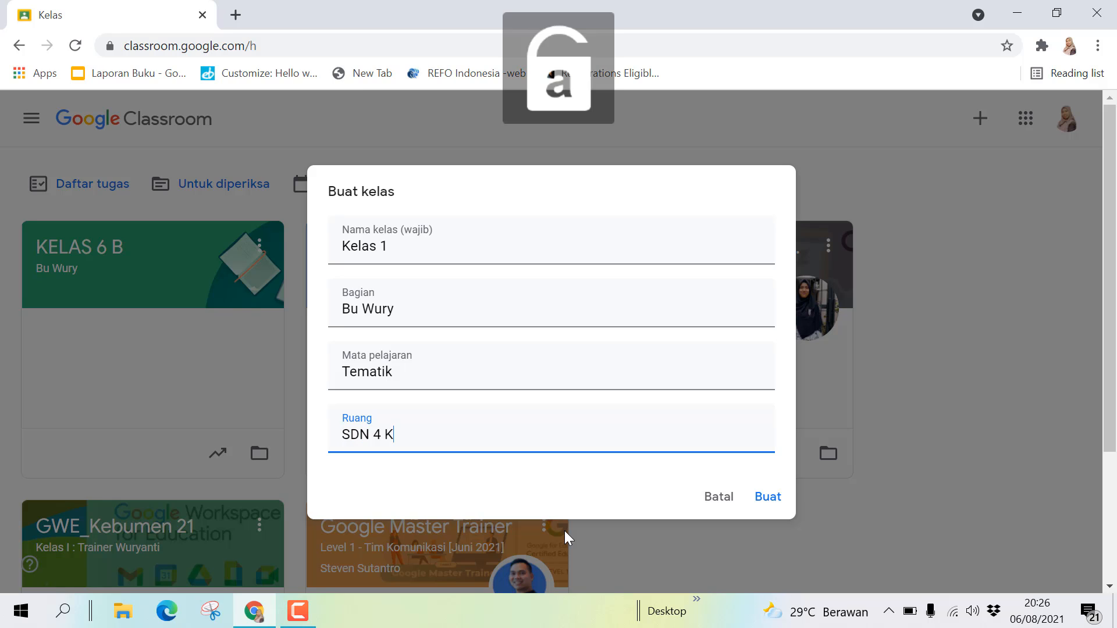
text(utosari)
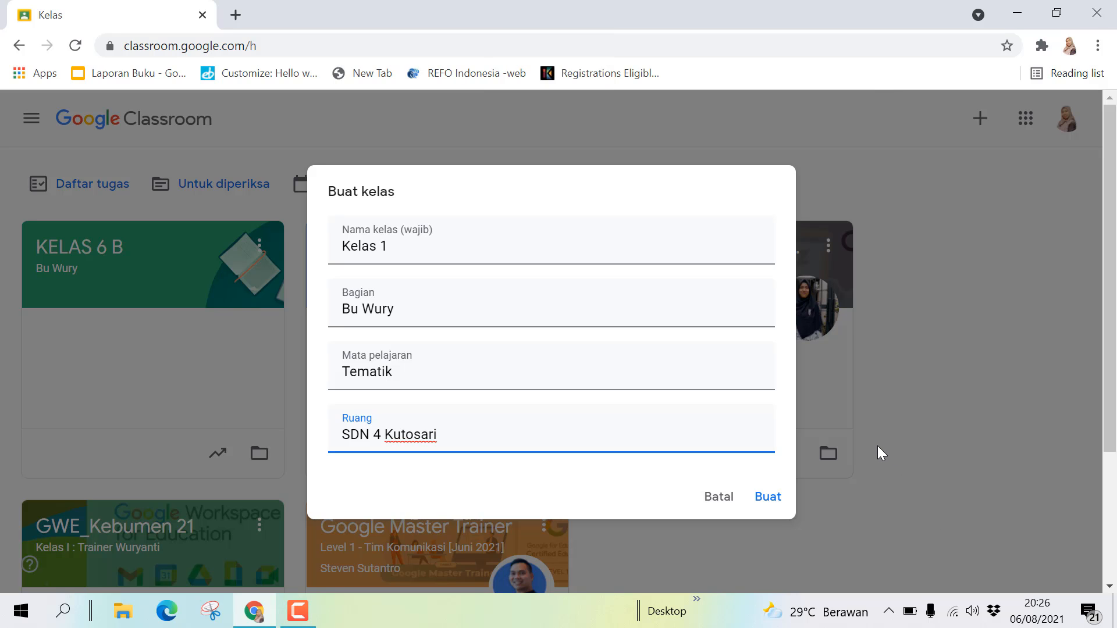
click(769, 497)
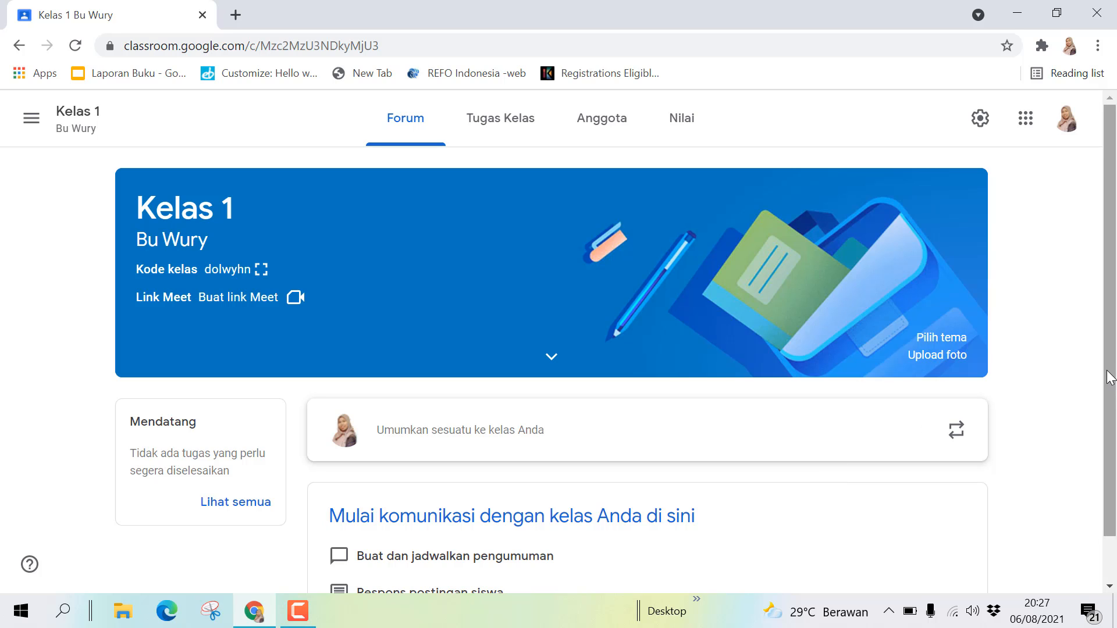
- Browse the Tugas Kelas, Anggota and Nilai tabs of Kelas 1, then return to Forum
drag(1112, 391, 1115, 282)
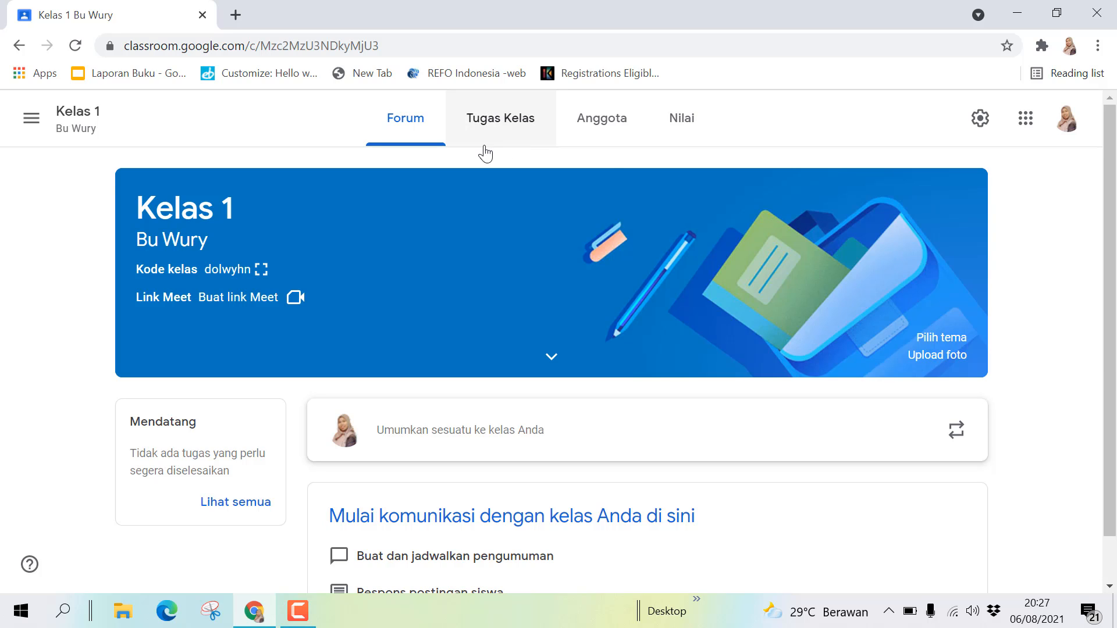
click(521, 130)
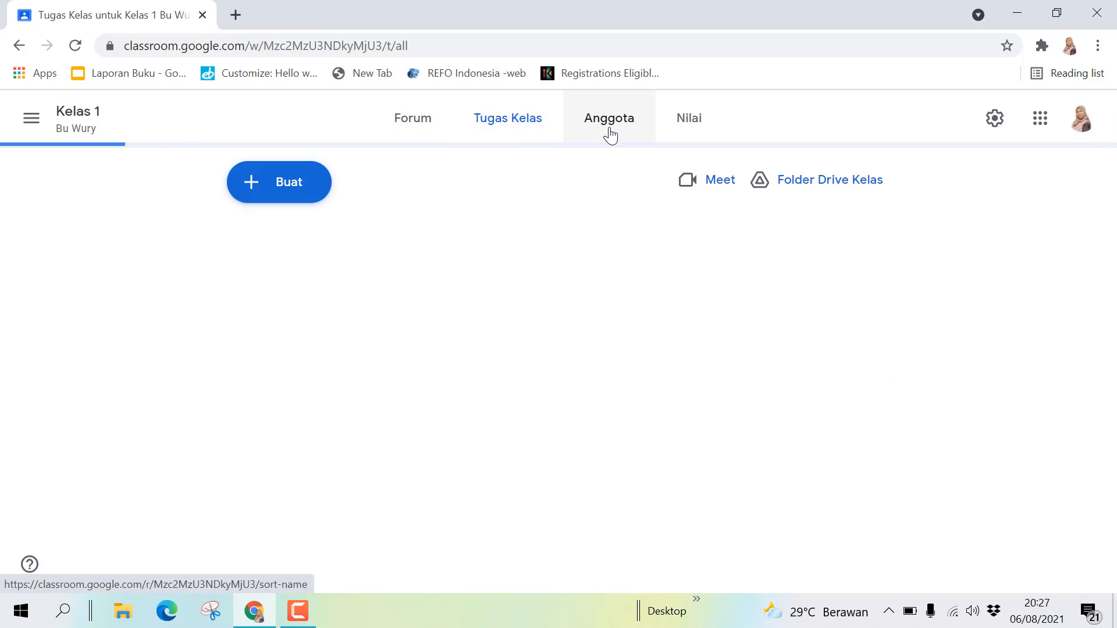
click(615, 134)
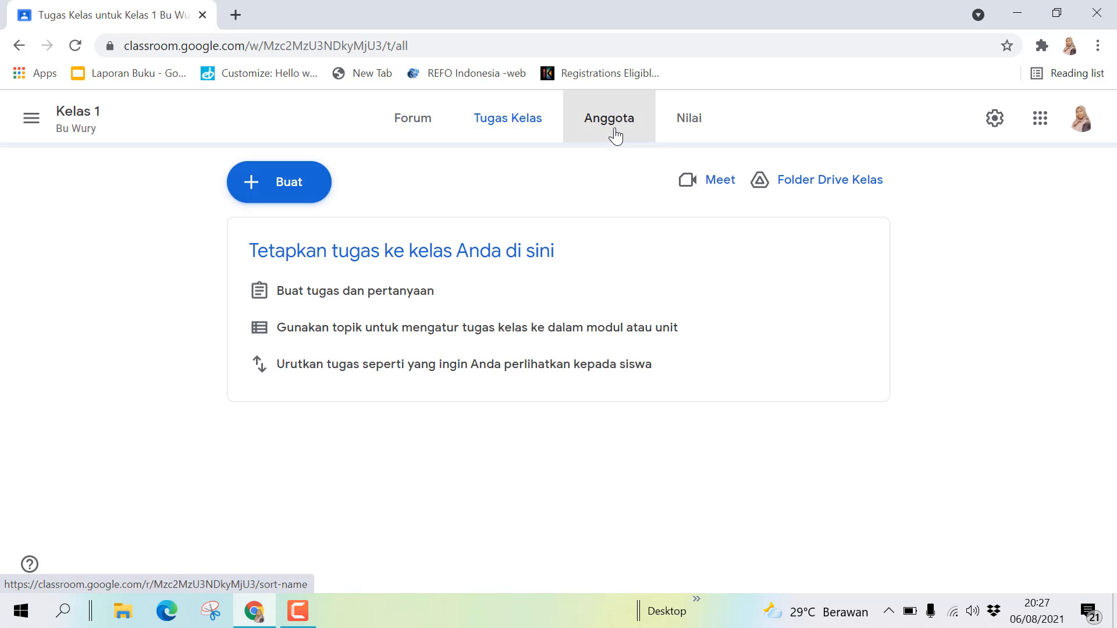
click(669, 135)
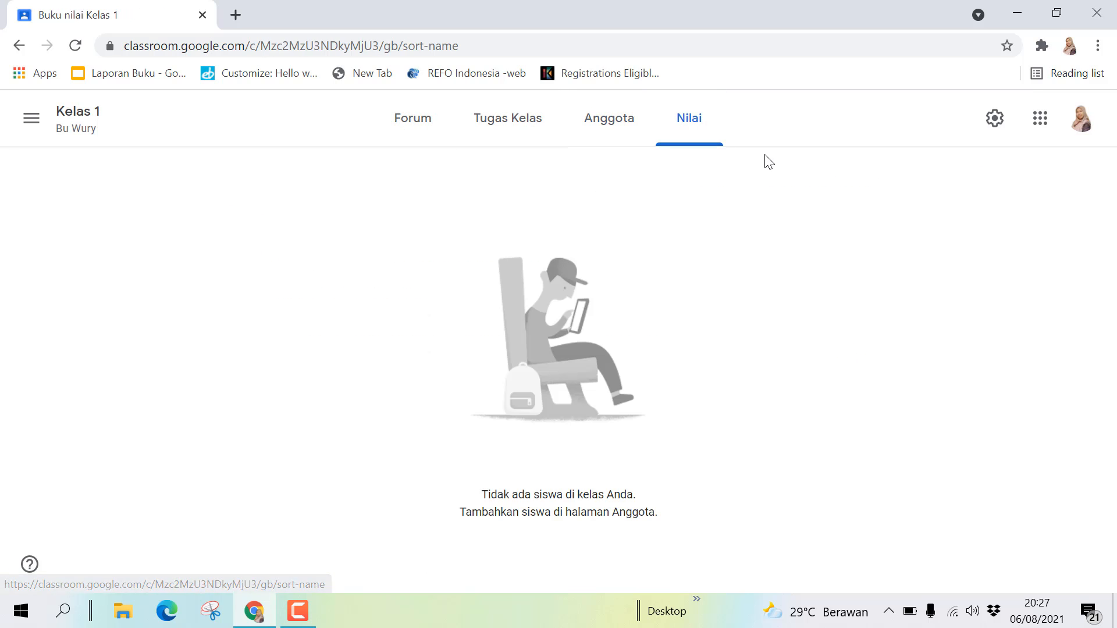
click(428, 141)
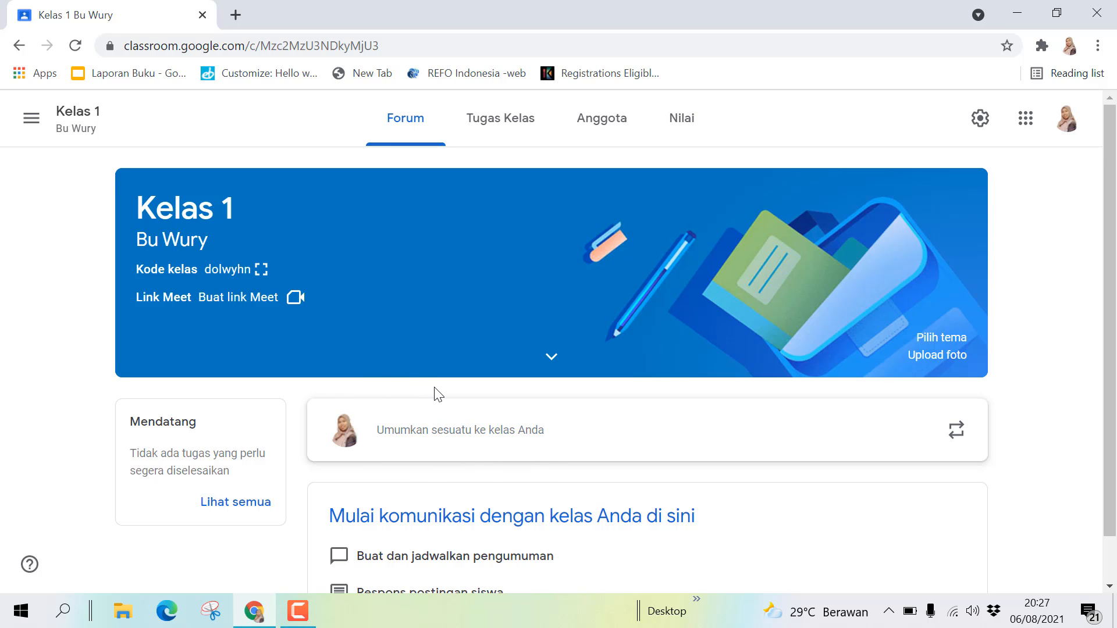
- Write the announcement 'Selamat datang di kelas 1' and choose to attach a file
click(410, 433)
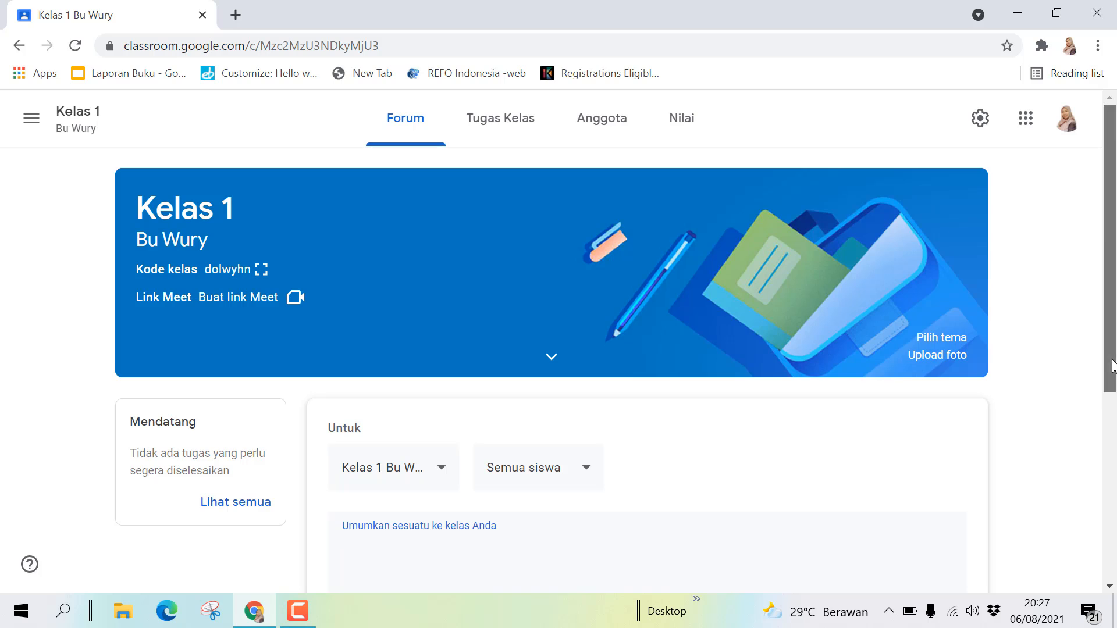
drag(1111, 367, 1114, 423)
key(Caps_Lock)
text(S)
key(Caps_Lock)
text(elamat)
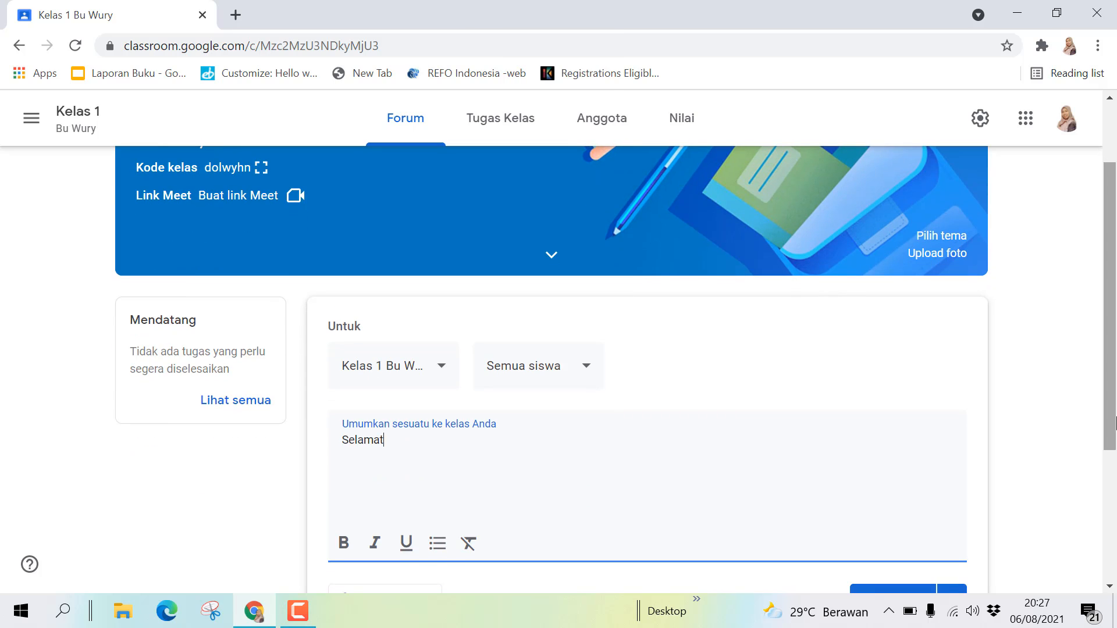
text( datang di kelas 1)
scroll(1115, 423, down, 3)
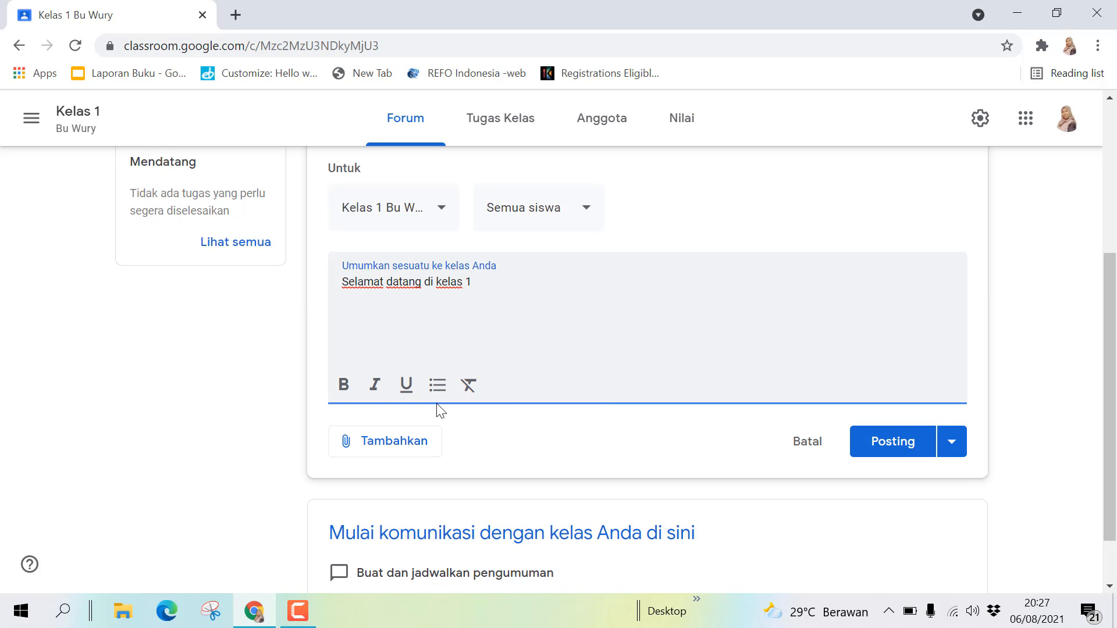
click(395, 447)
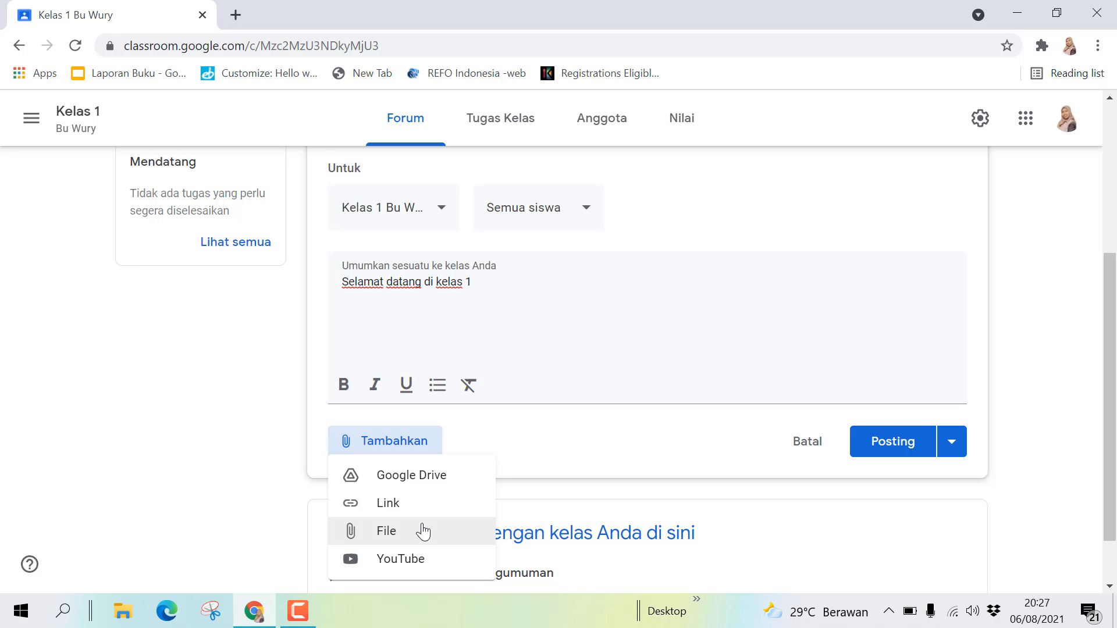
click(491, 530)
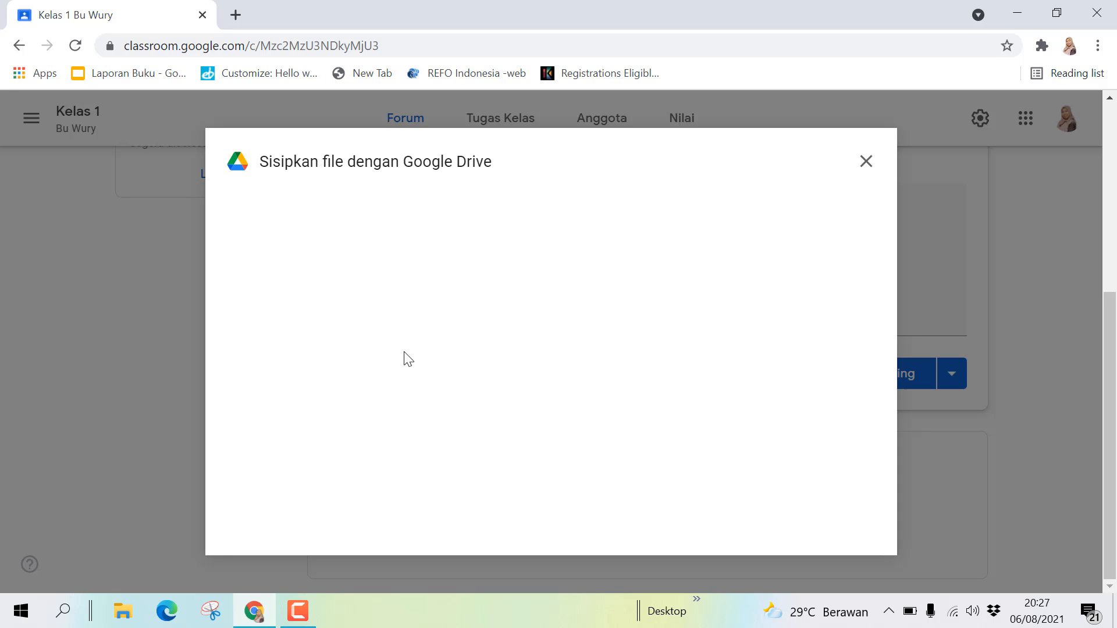
- Upload JUMAT SEHAT.png from Downloads to the announcement and post it
click(355, 221)
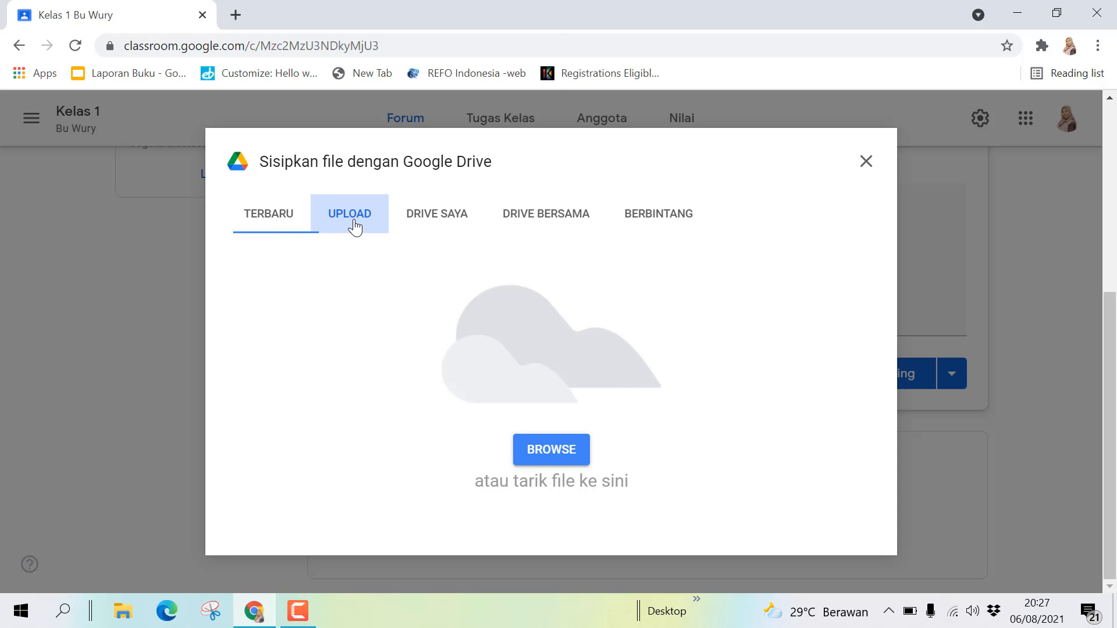
click(549, 451)
drag(542, 177, 538, 161)
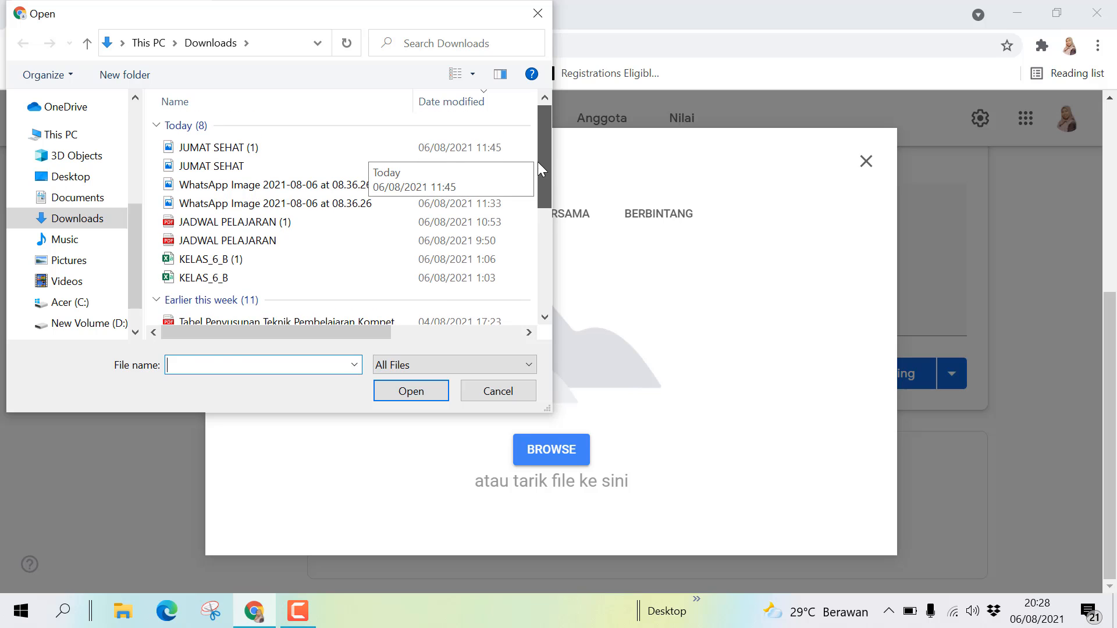
click(224, 170)
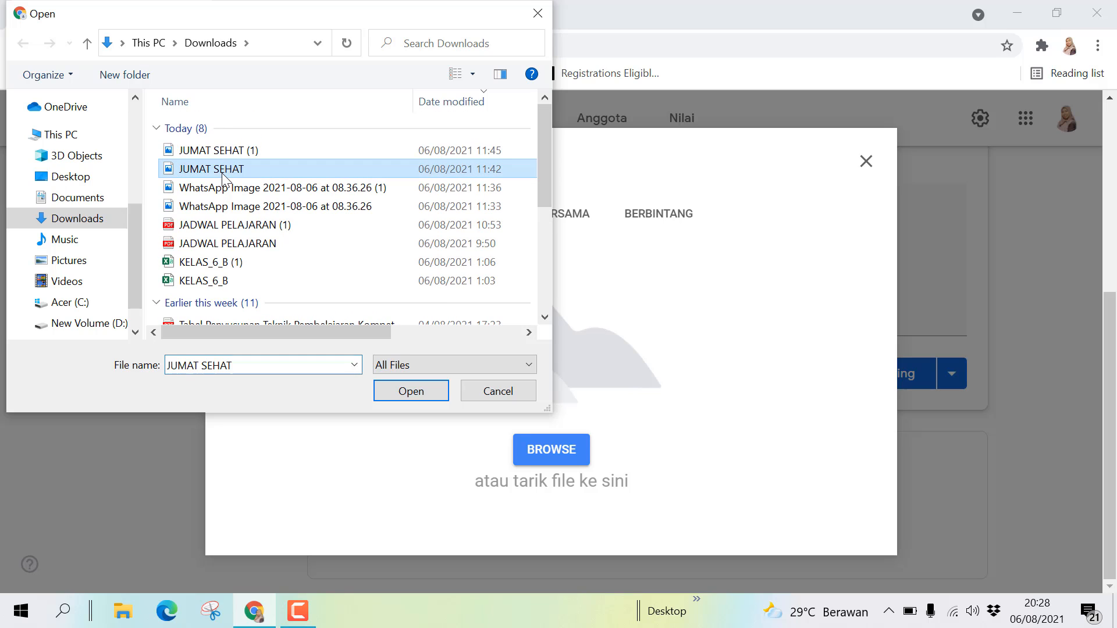
click(408, 398)
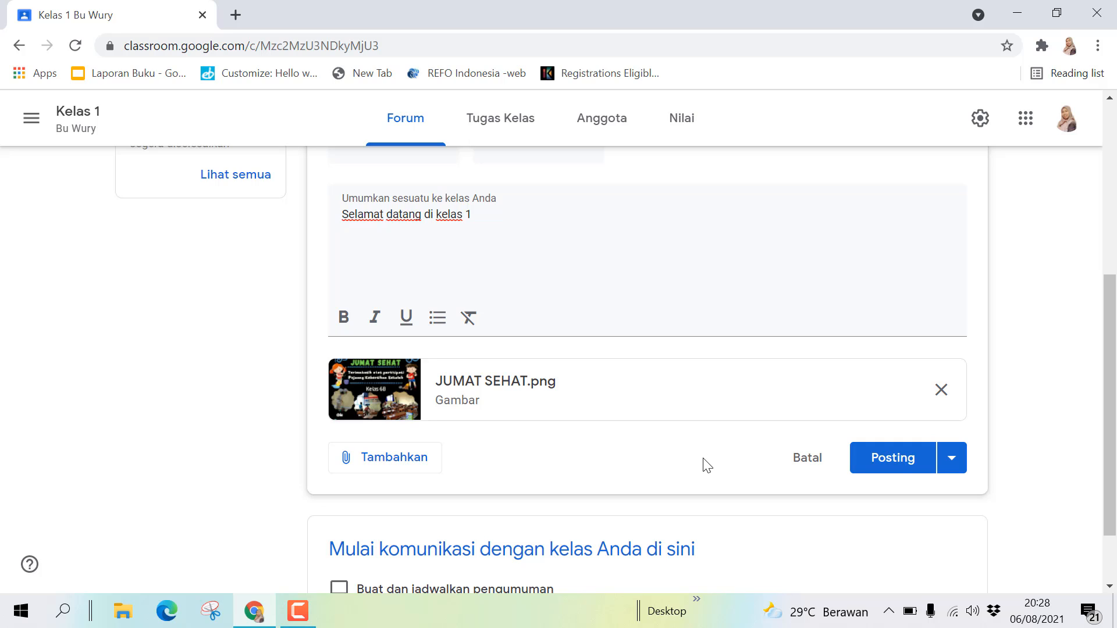
click(905, 460)
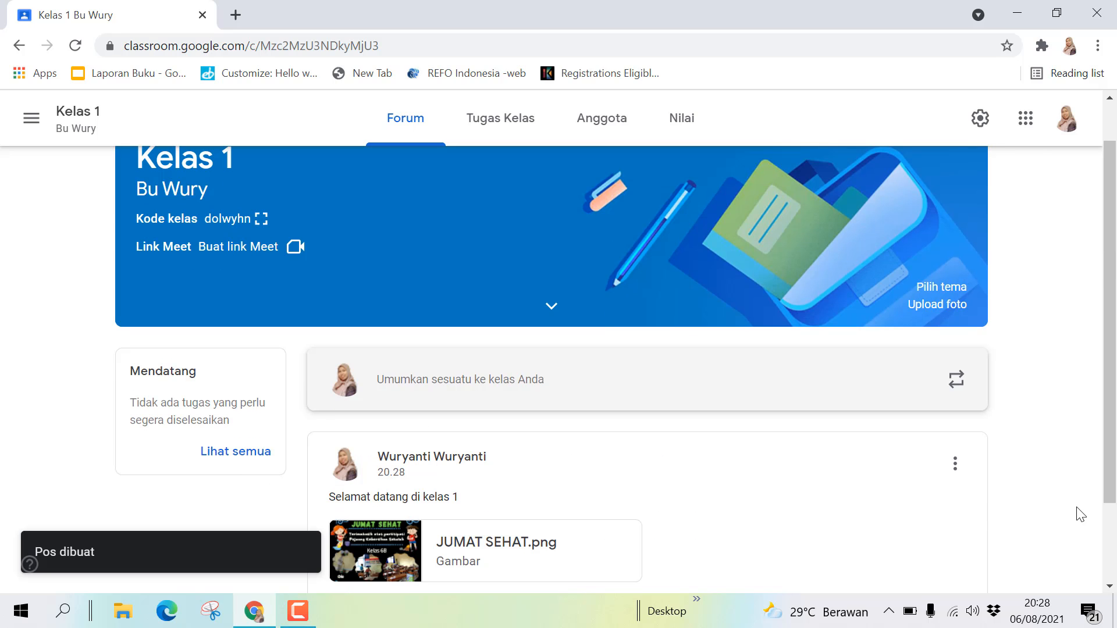
- Check the posted announcement in the stream, then go to the Tugas Kelas page
scroll(1108, 512, down, 2)
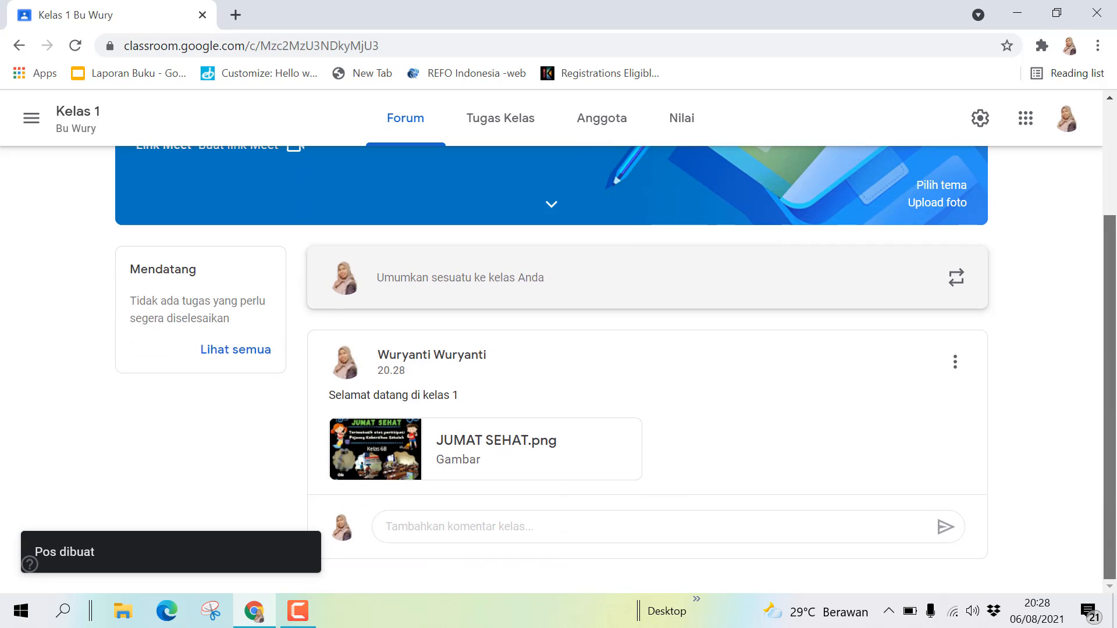
scroll(1018, 357, up, 2)
scroll(1036, 396, down, 2)
scroll(1064, 407, up, 2)
scroll(1057, 369, down, 2)
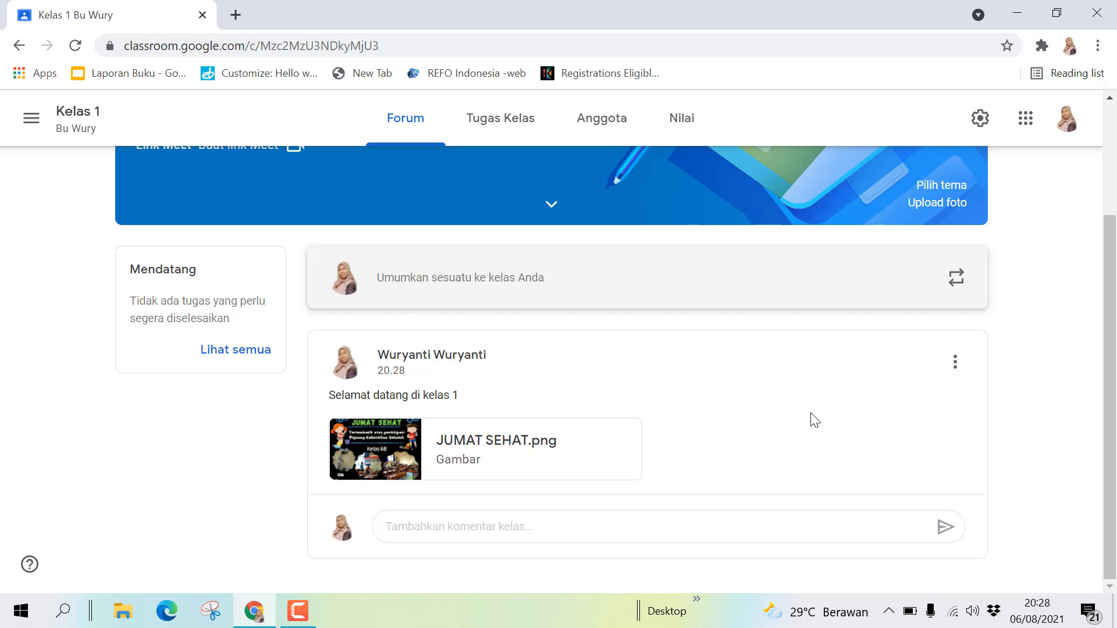
click(531, 132)
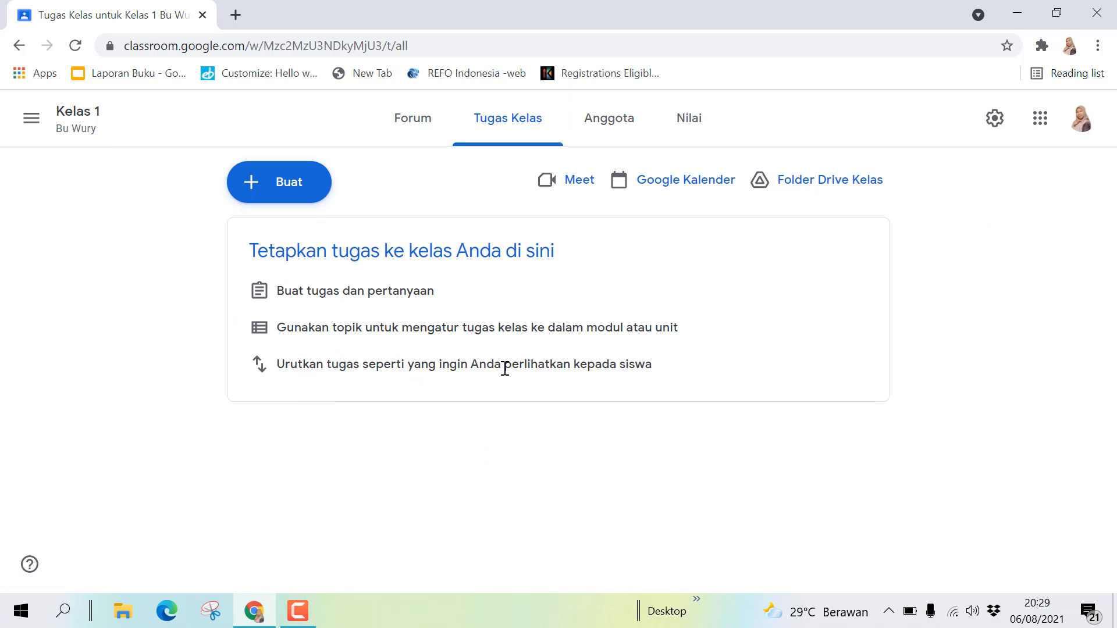
- On the Anggota page, search for the co-teacher's account and send them an invitation
click(613, 122)
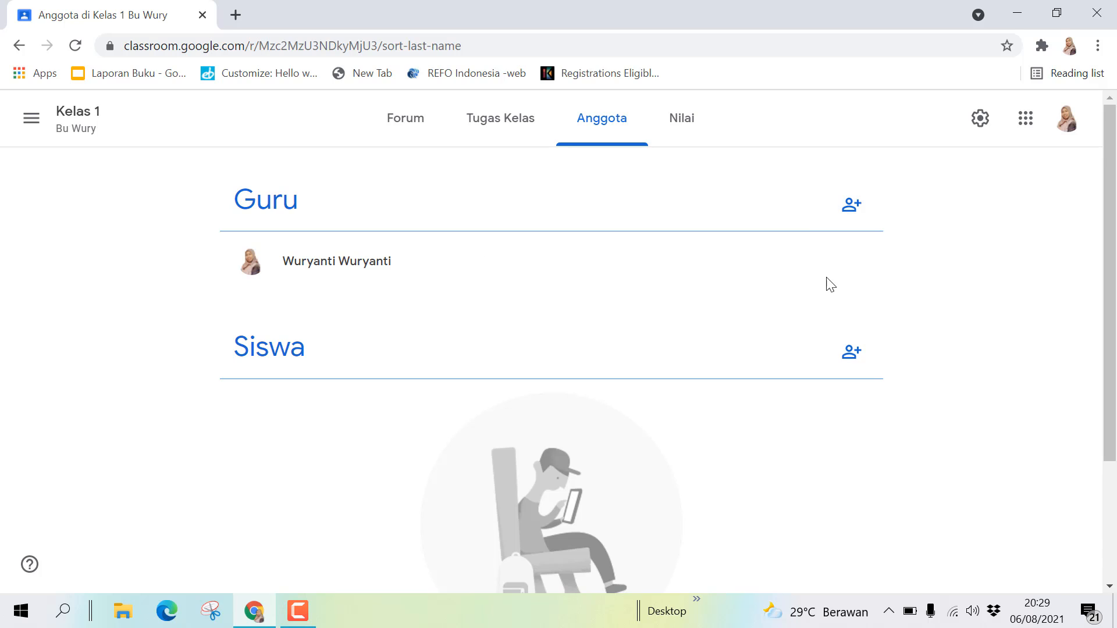
click(853, 207)
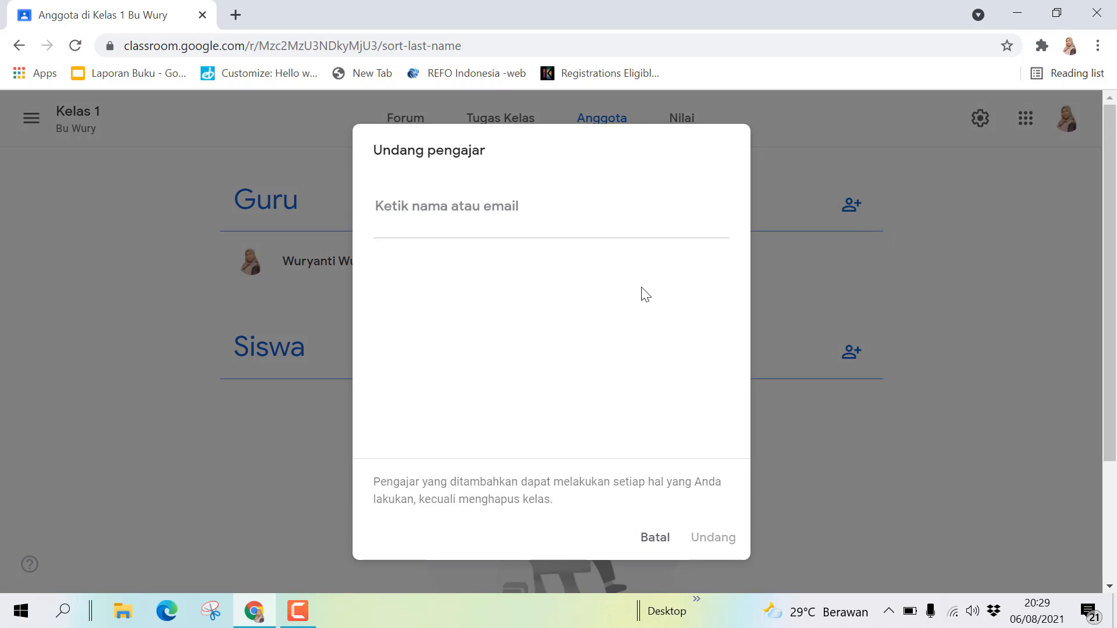
text(yan)
text(i)
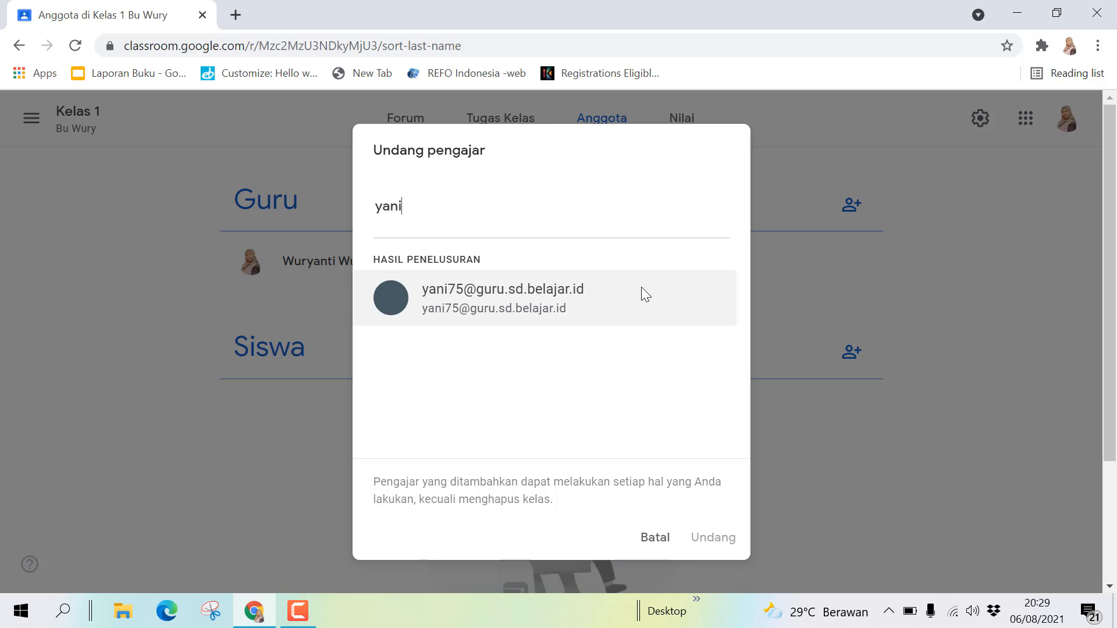
click(608, 314)
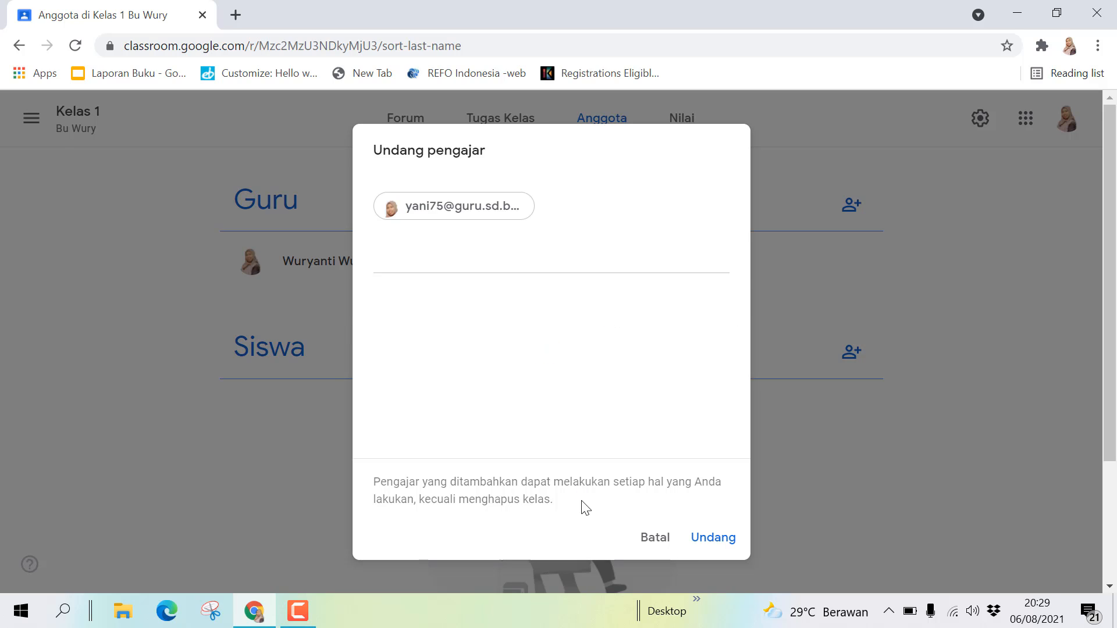
click(715, 545)
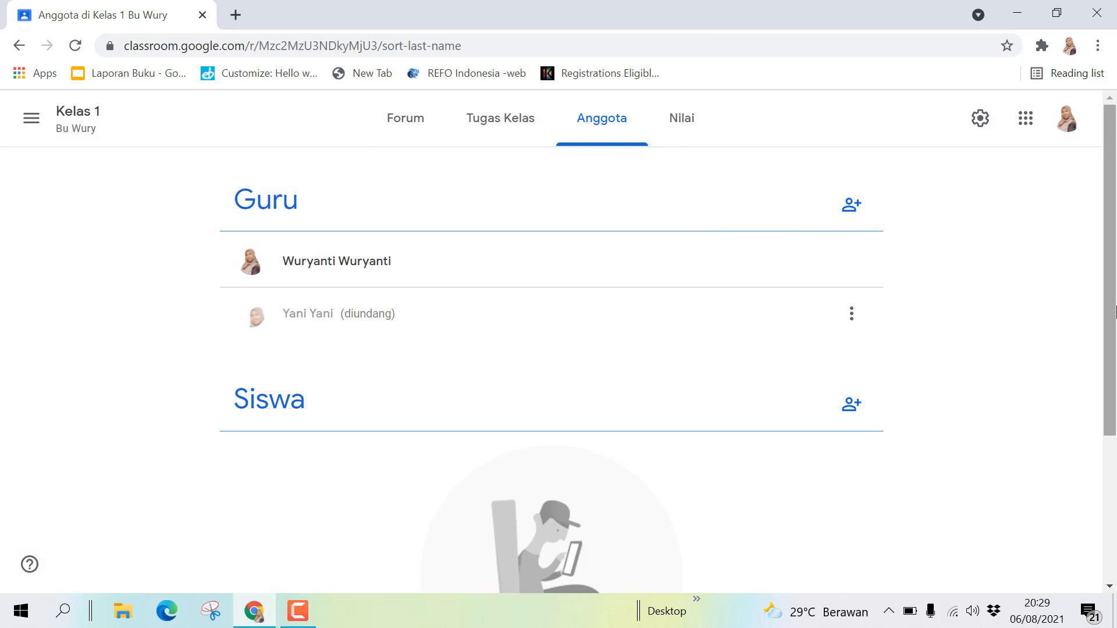
drag(1115, 306, 1094, 297)
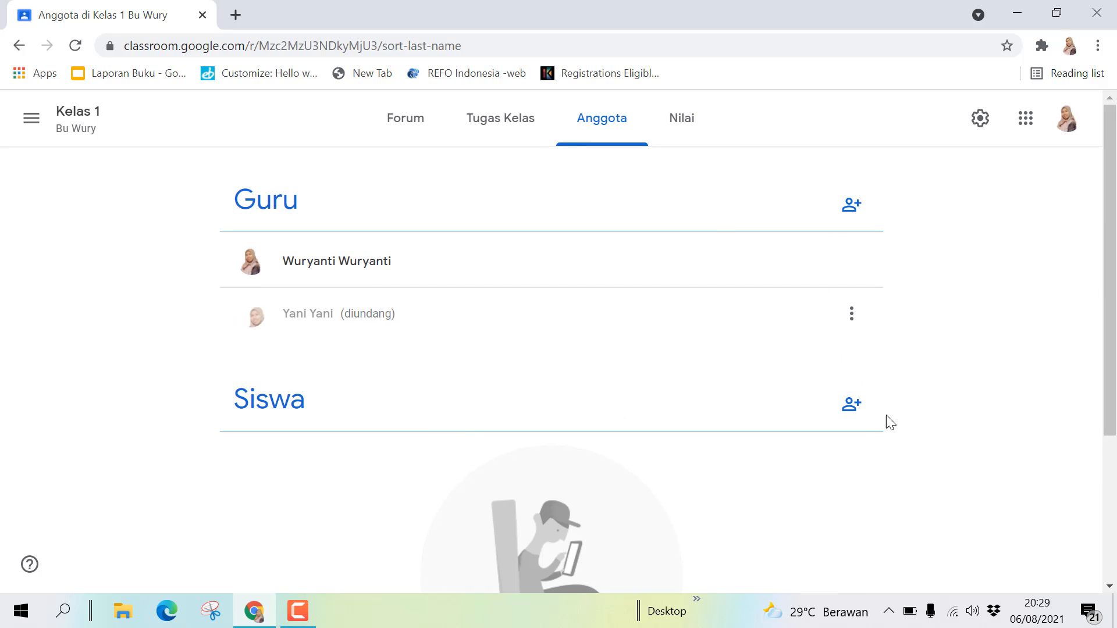
scroll(846, 242, down, 2)
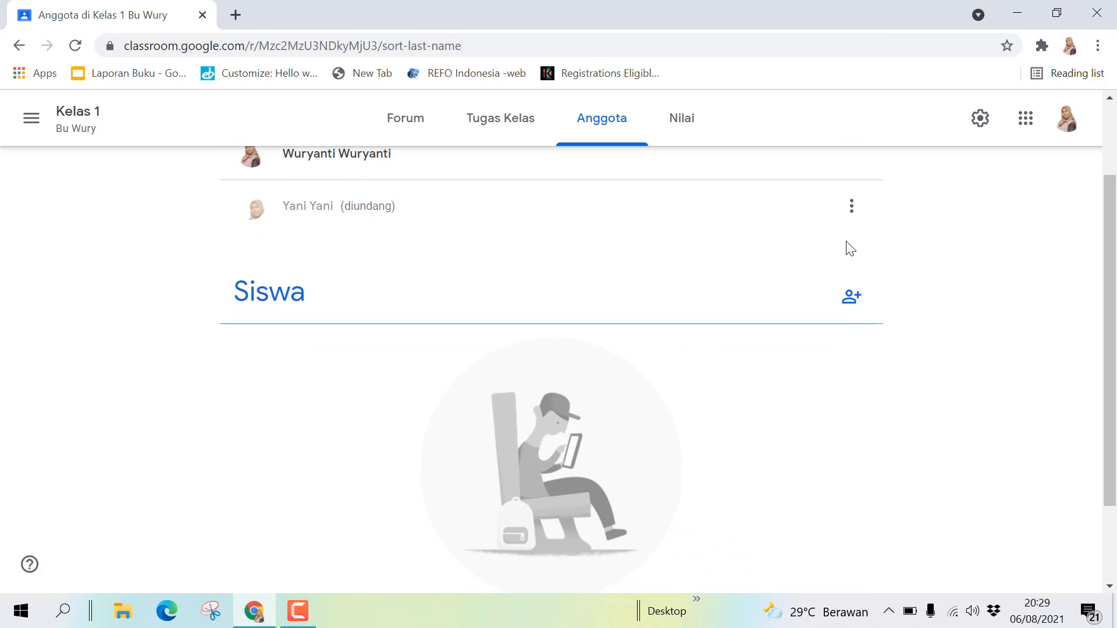
- Enter the student's e-mail address as recipient and send the student invitation
click(853, 305)
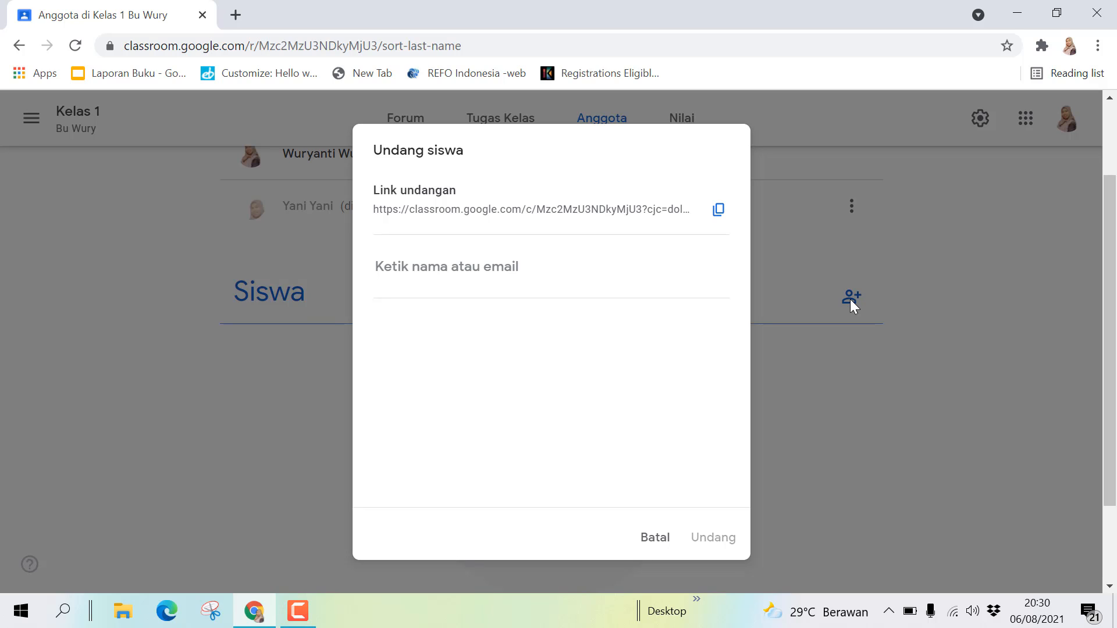
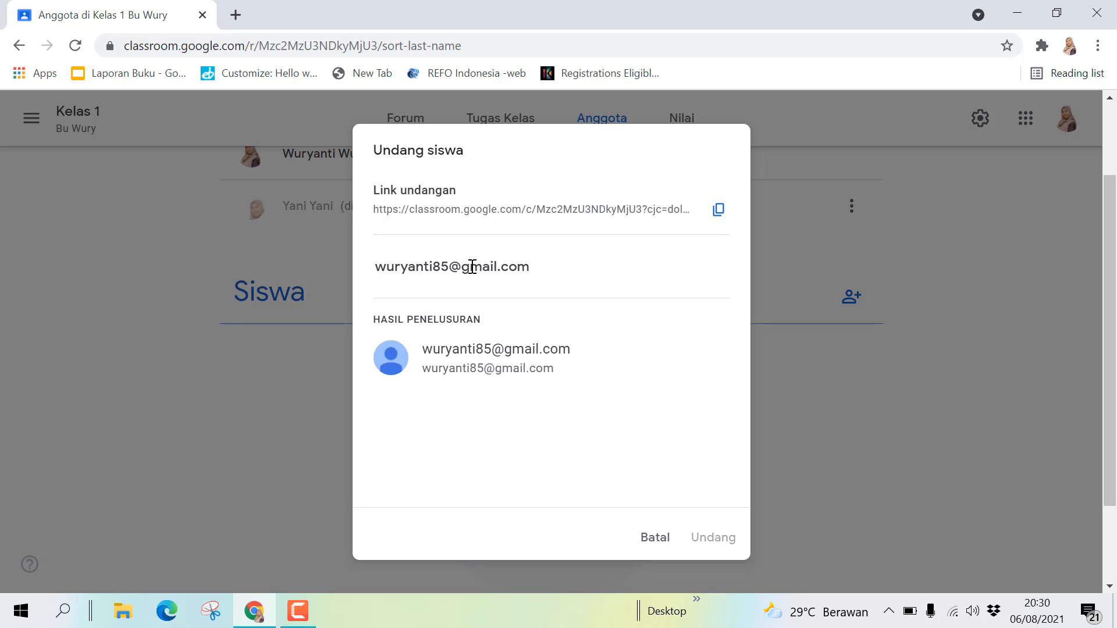
click(494, 365)
click(704, 538)
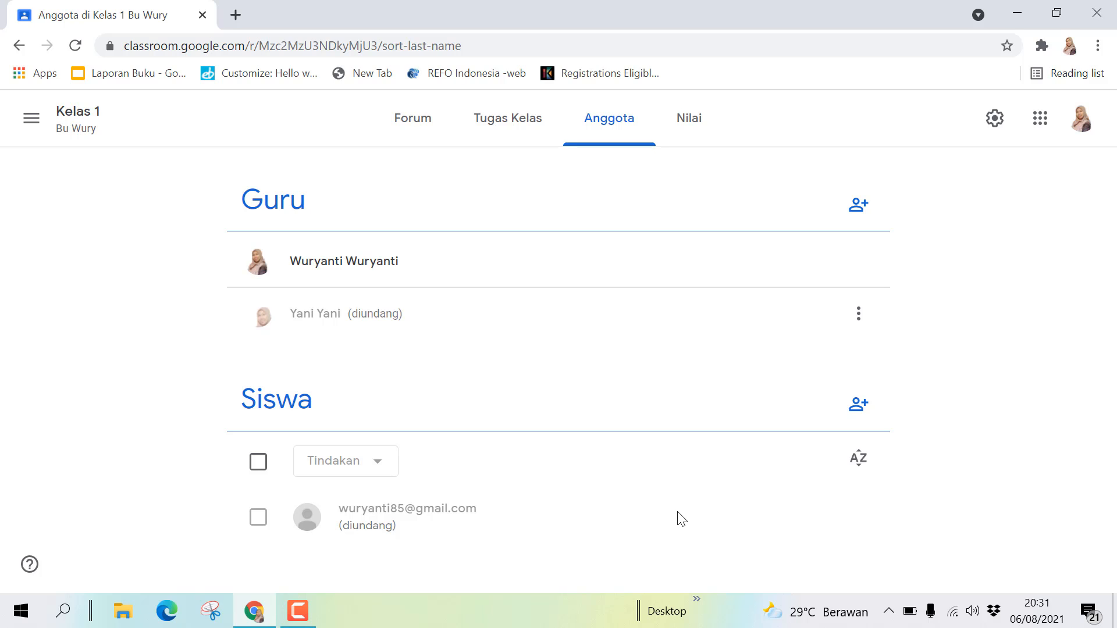
- Switch to the Nilai tab to view the empty Kelas 1 gradebook
click(700, 124)
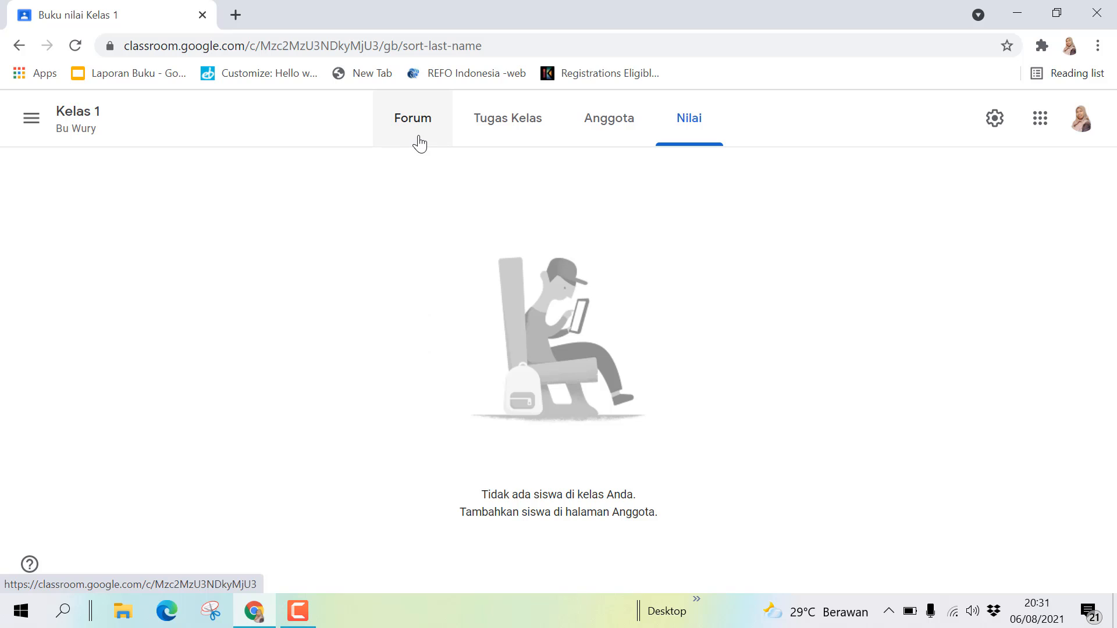
- Open Kelas 1's settings and scroll down to the Kode undangan section
click(994, 120)
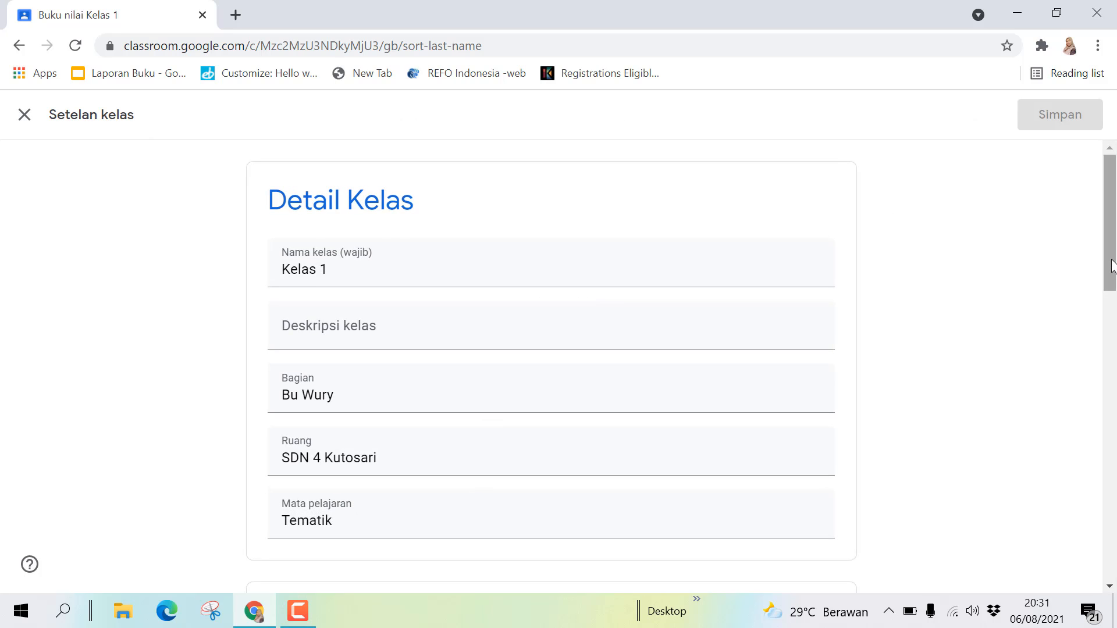
drag(1111, 268, 1065, 249)
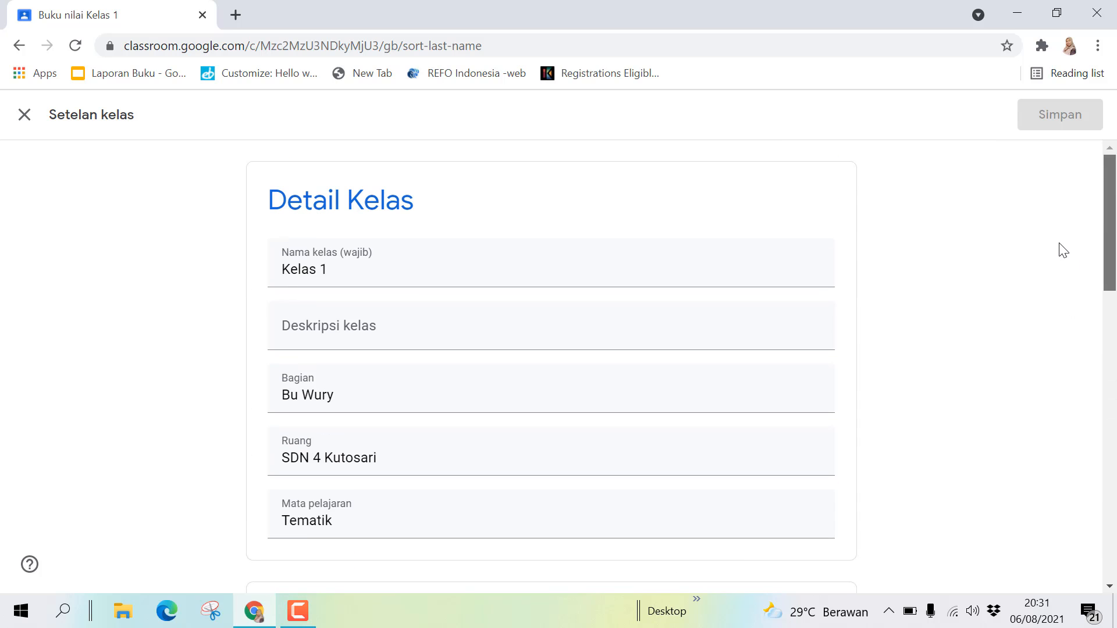
scroll(1055, 265, down, 3)
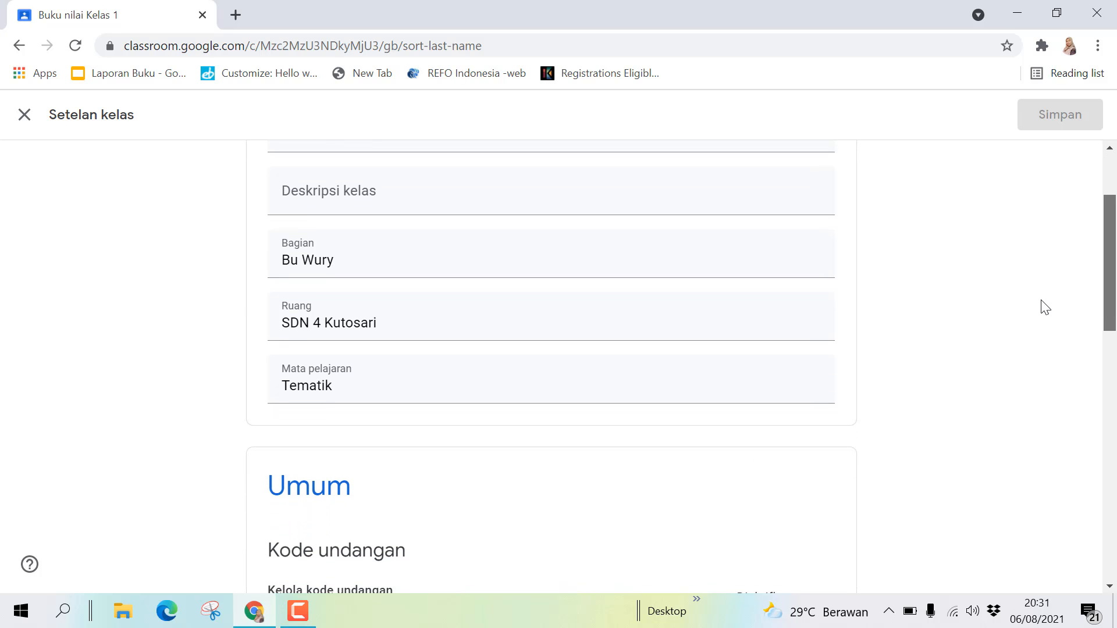
scroll(1046, 306, down, 3)
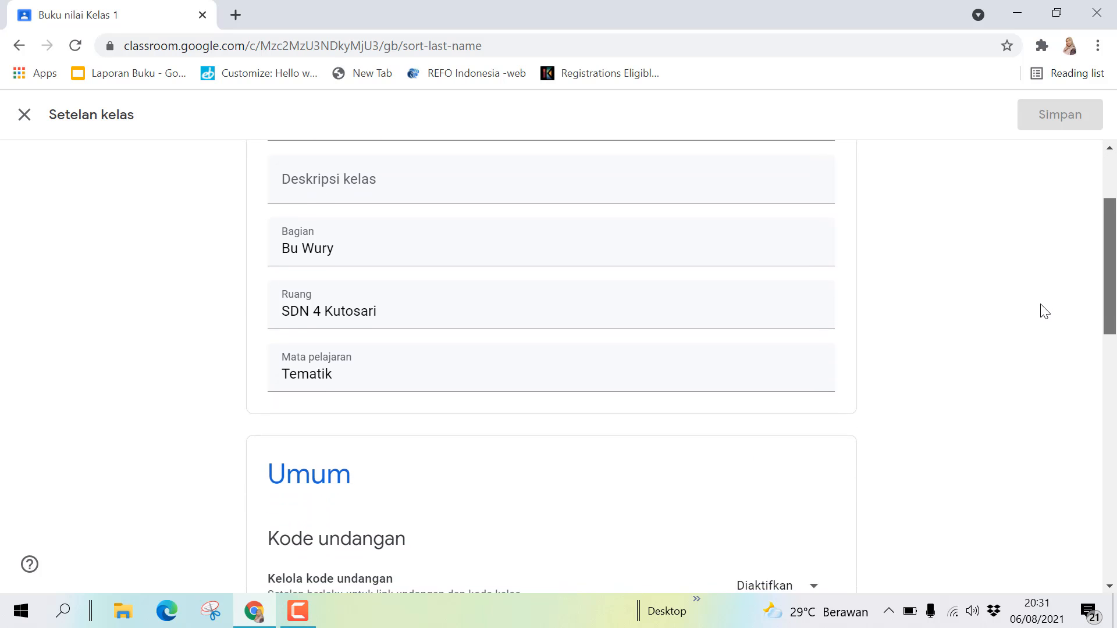
scroll(1039, 354, down, 2)
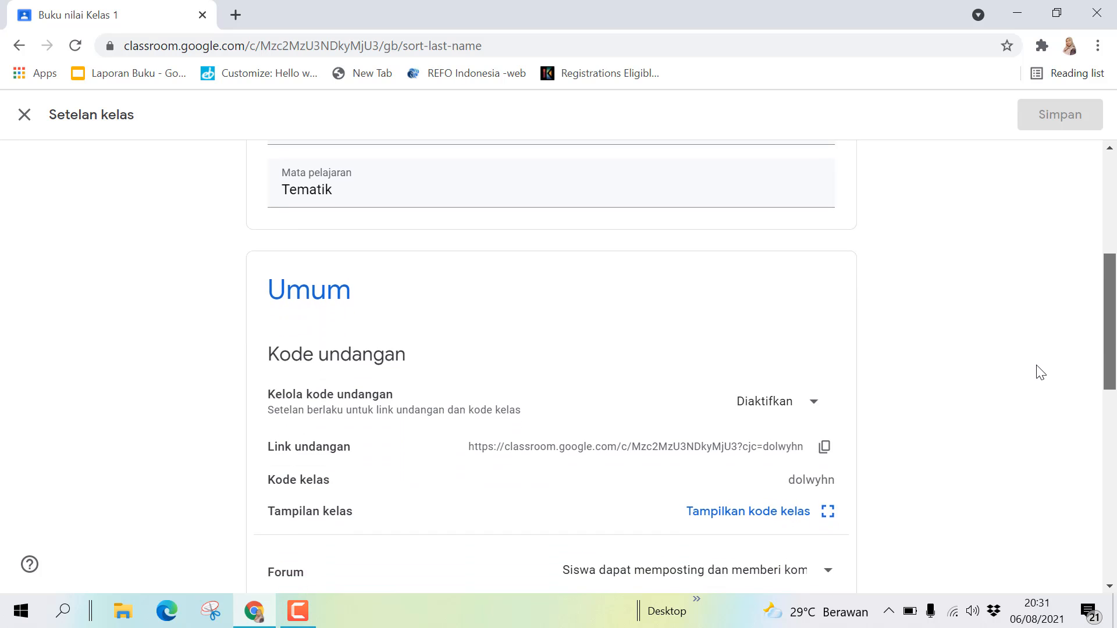
scroll(1042, 390, down, 1)
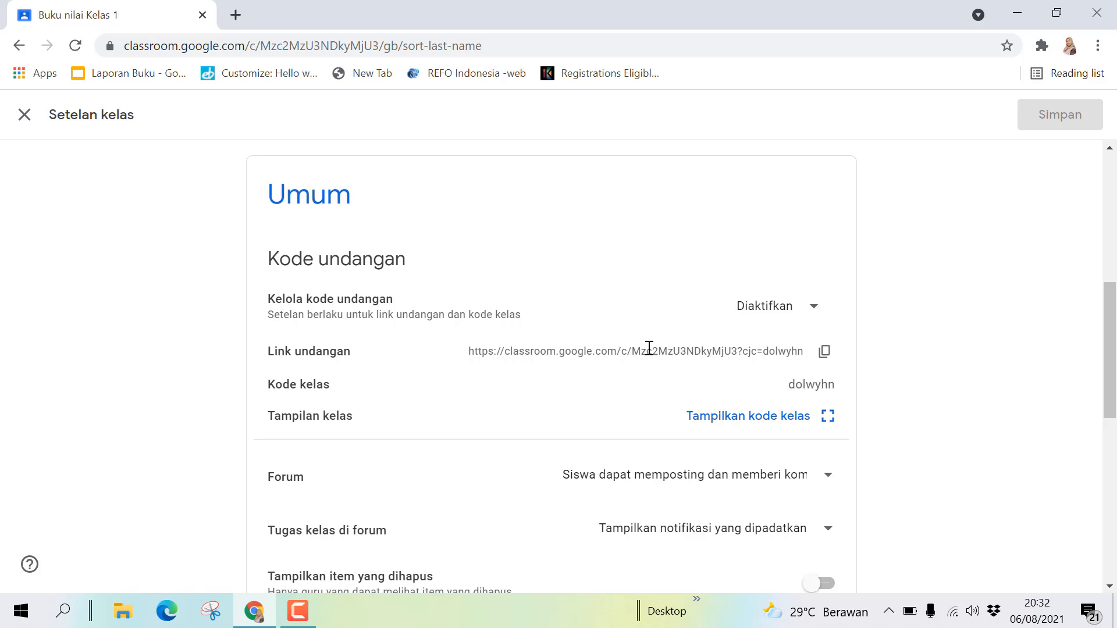
- Leave the invitation codes on Diaktifkan and copy the Kelas 1 invite link
click(822, 322)
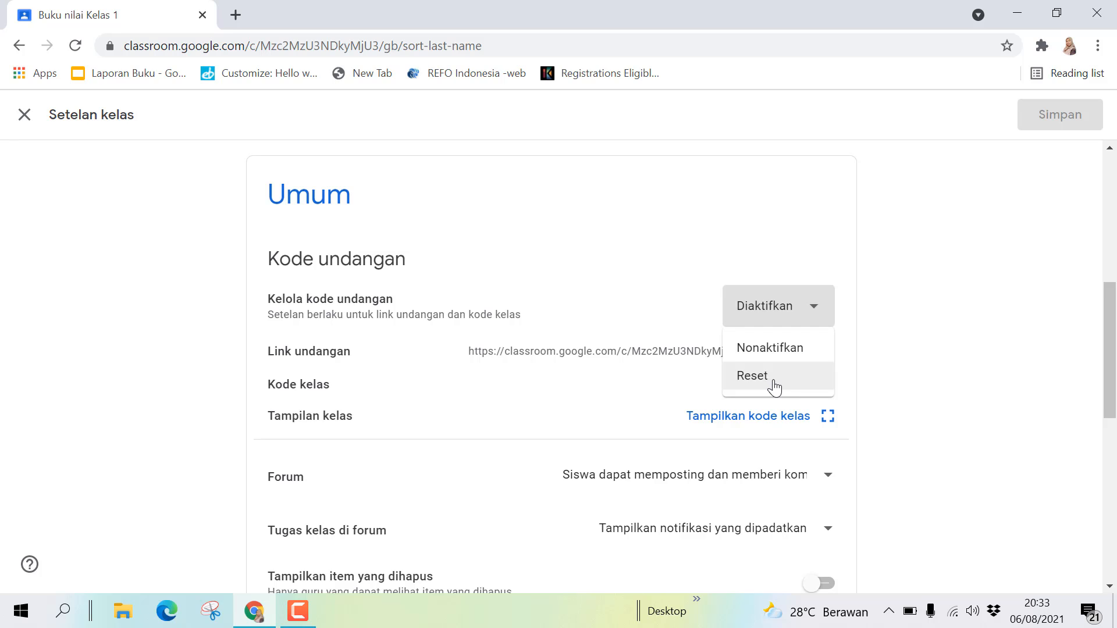
click(908, 270)
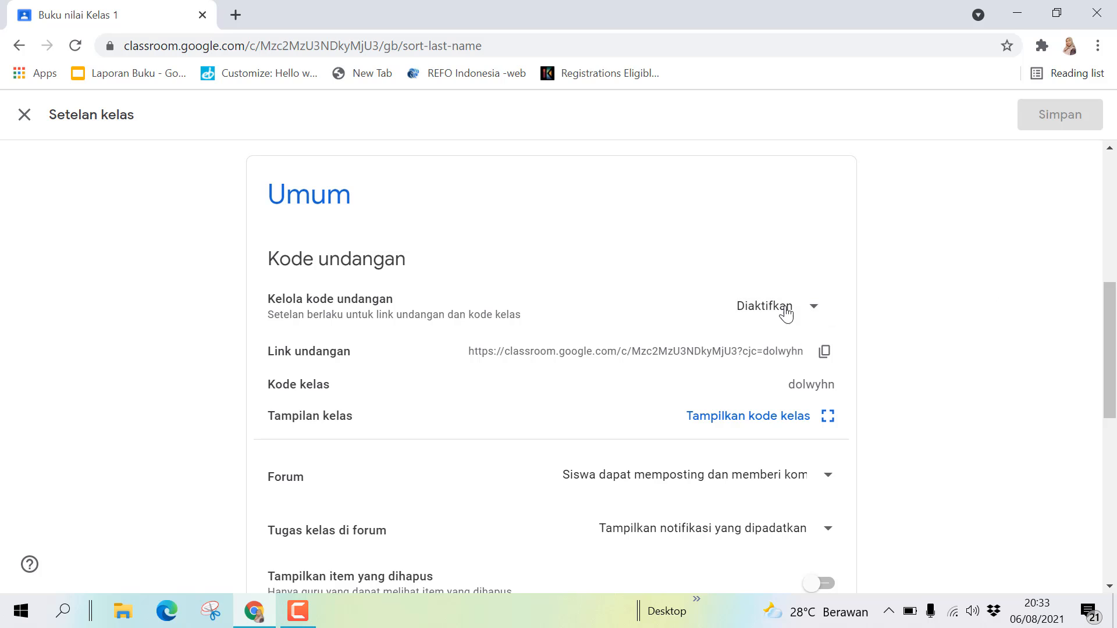
click(765, 309)
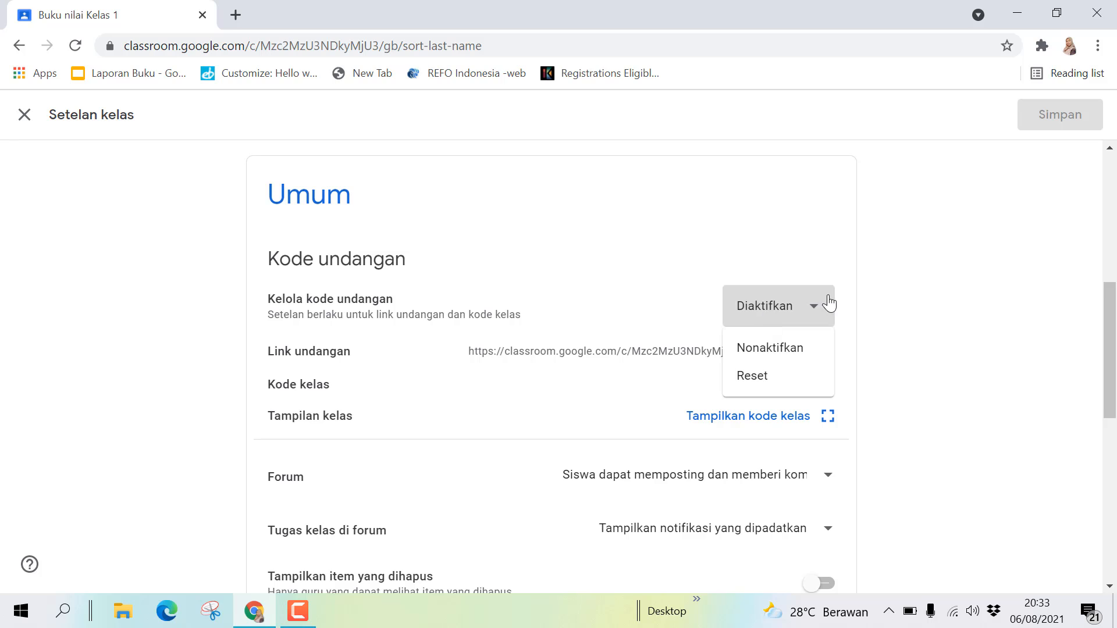
click(965, 304)
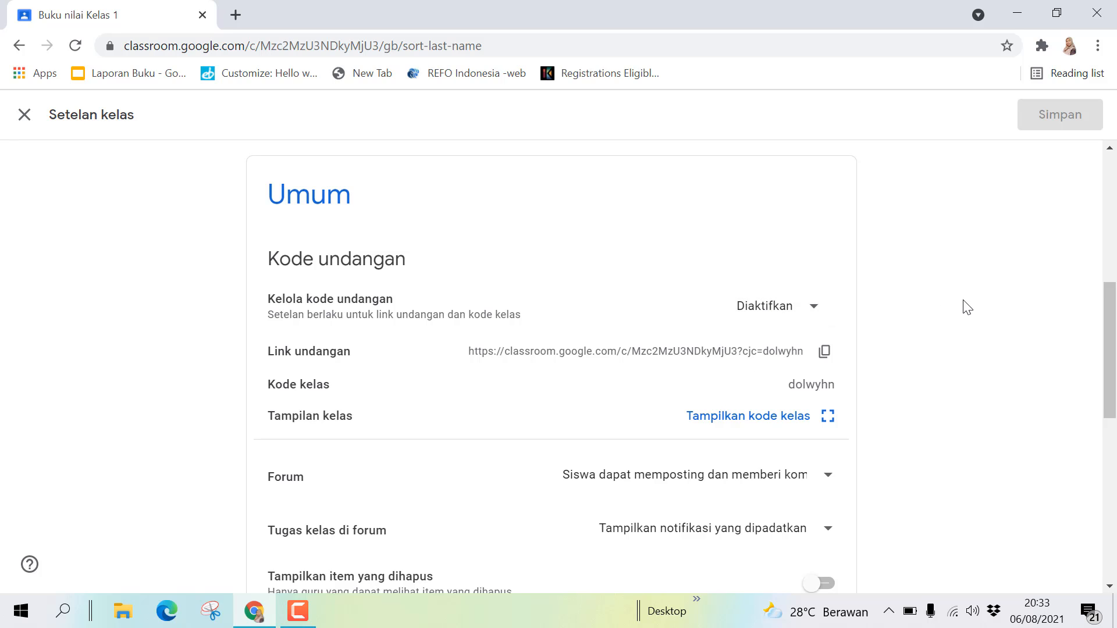
click(815, 308)
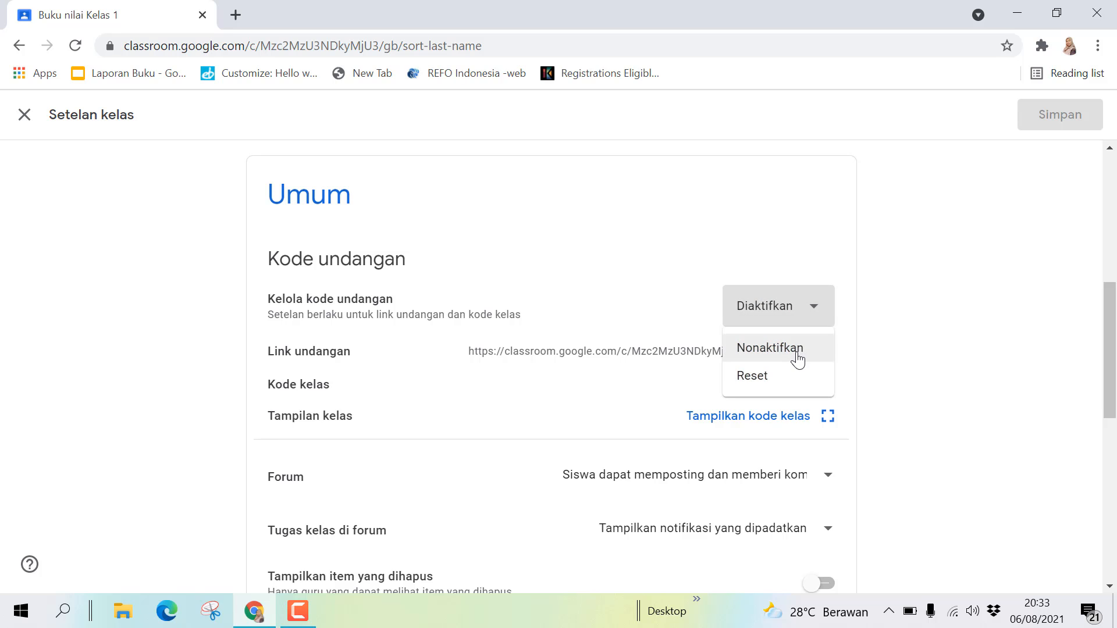
click(930, 334)
drag(1110, 337, 1109, 371)
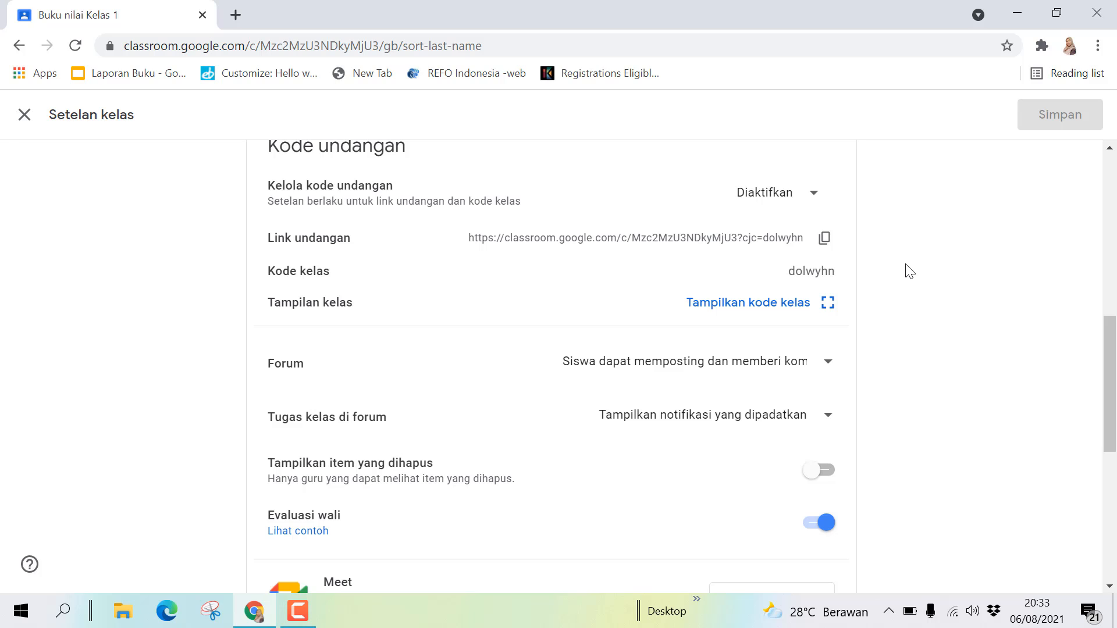
click(824, 247)
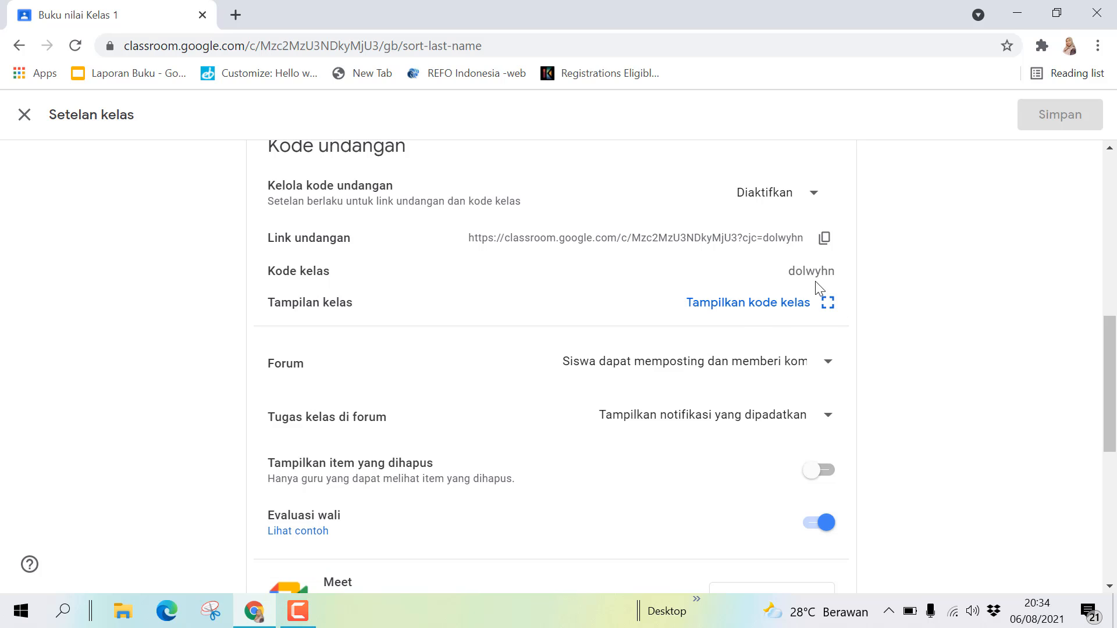
click(831, 313)
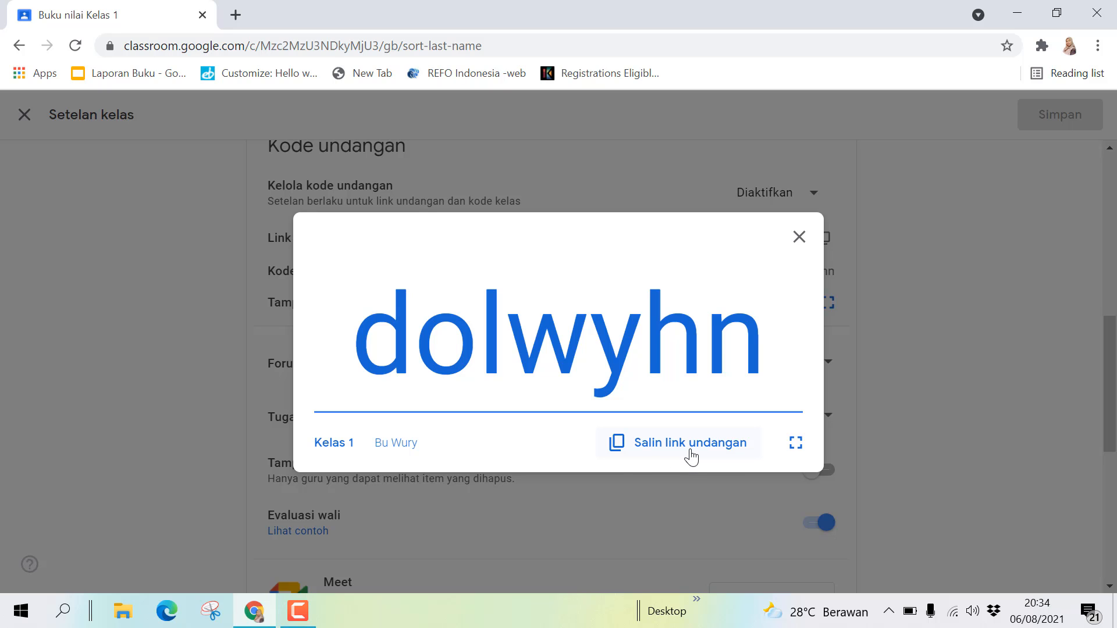
click(800, 244)
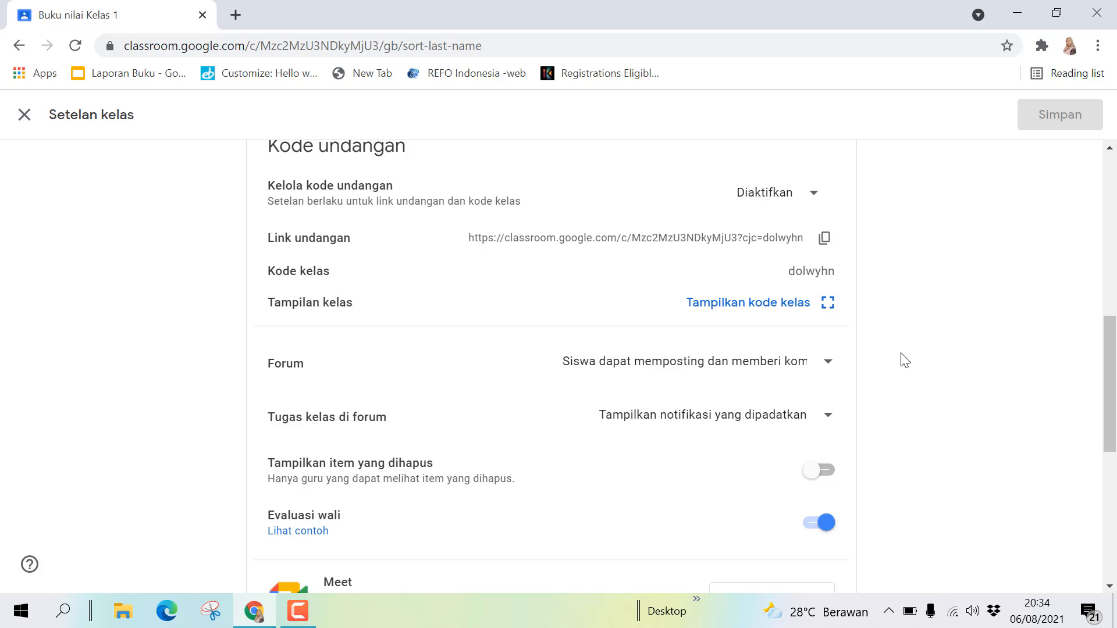
triple_click(1102, 400)
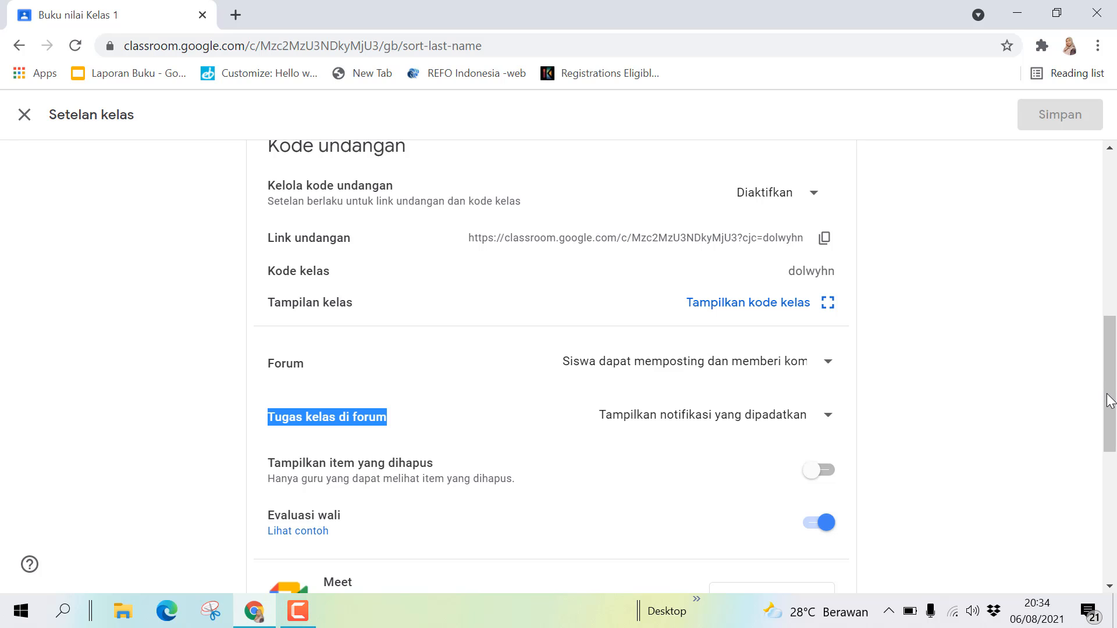
click(926, 348)
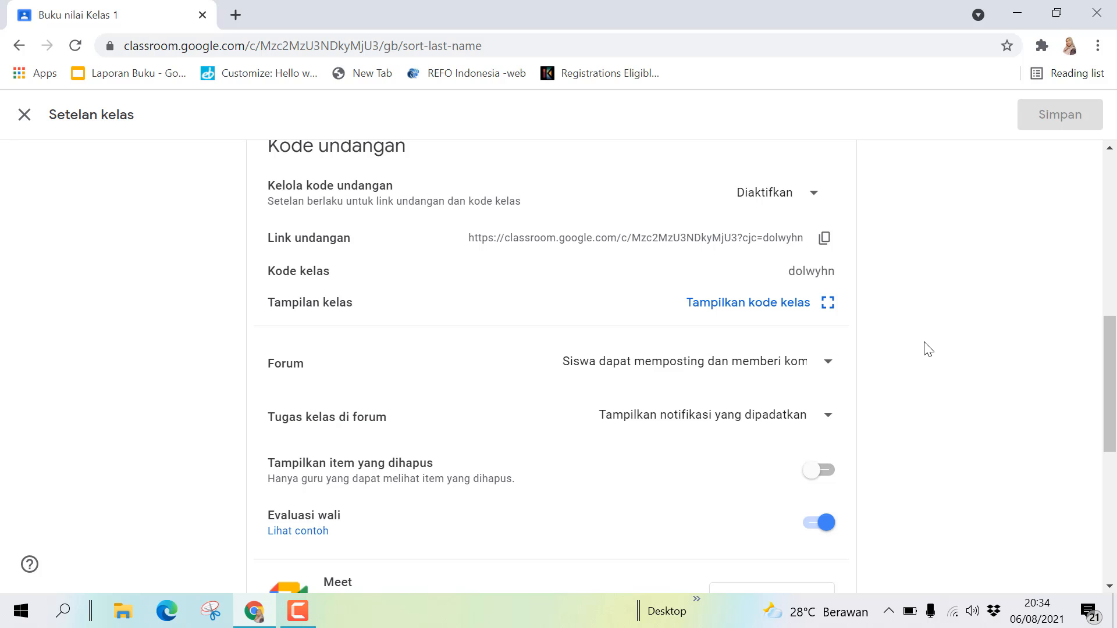
click(830, 368)
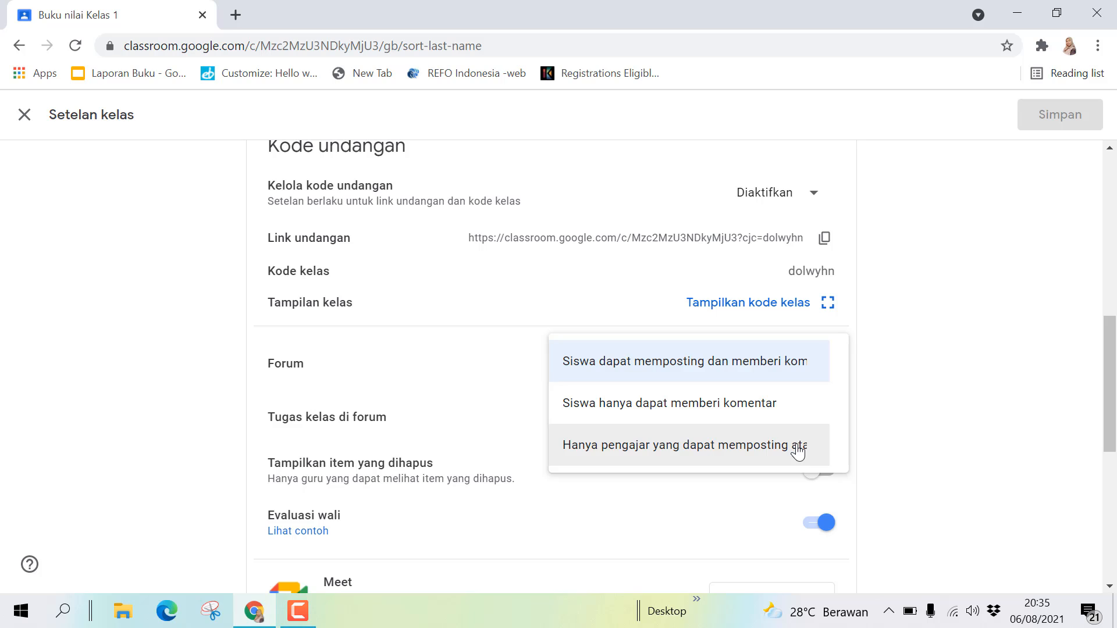
click(804, 367)
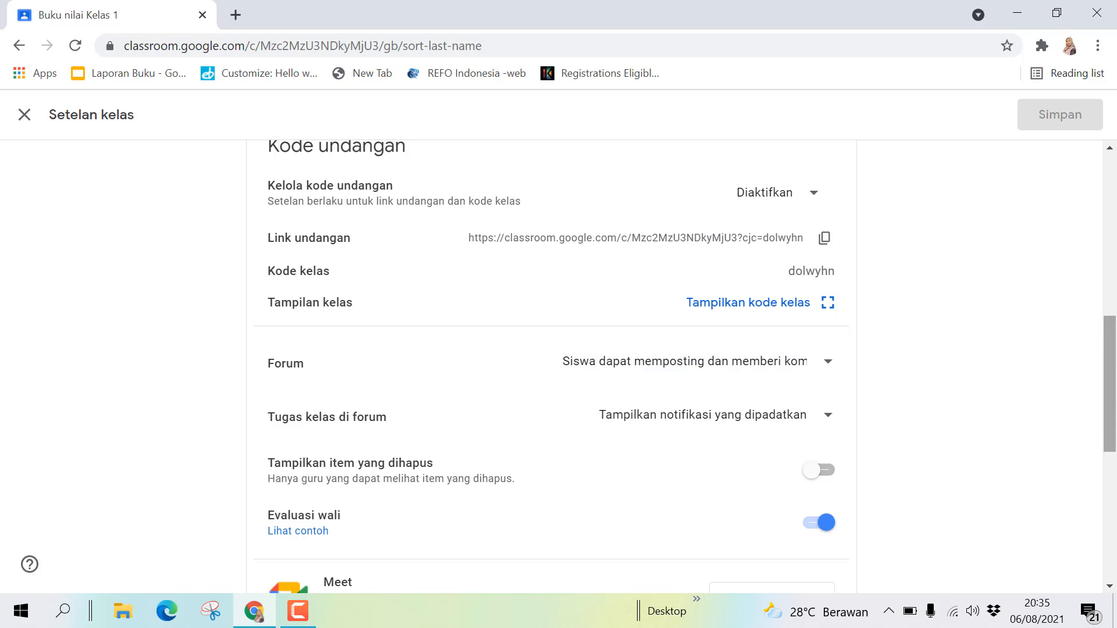
scroll(1114, 428, down, 1)
drag(1114, 428, 1014, 463)
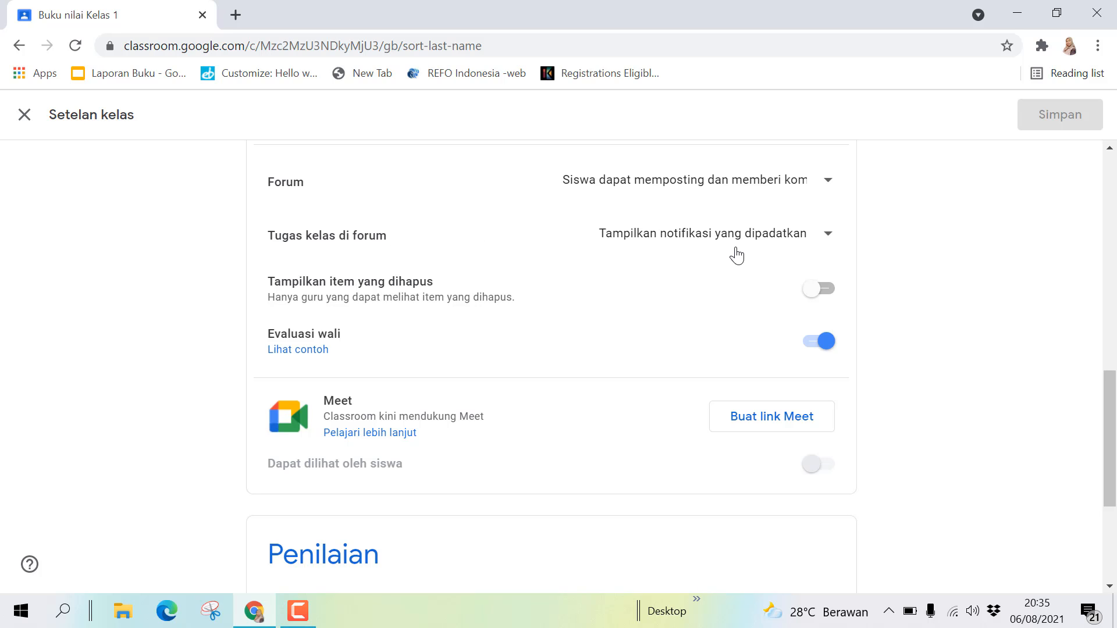
click(828, 236)
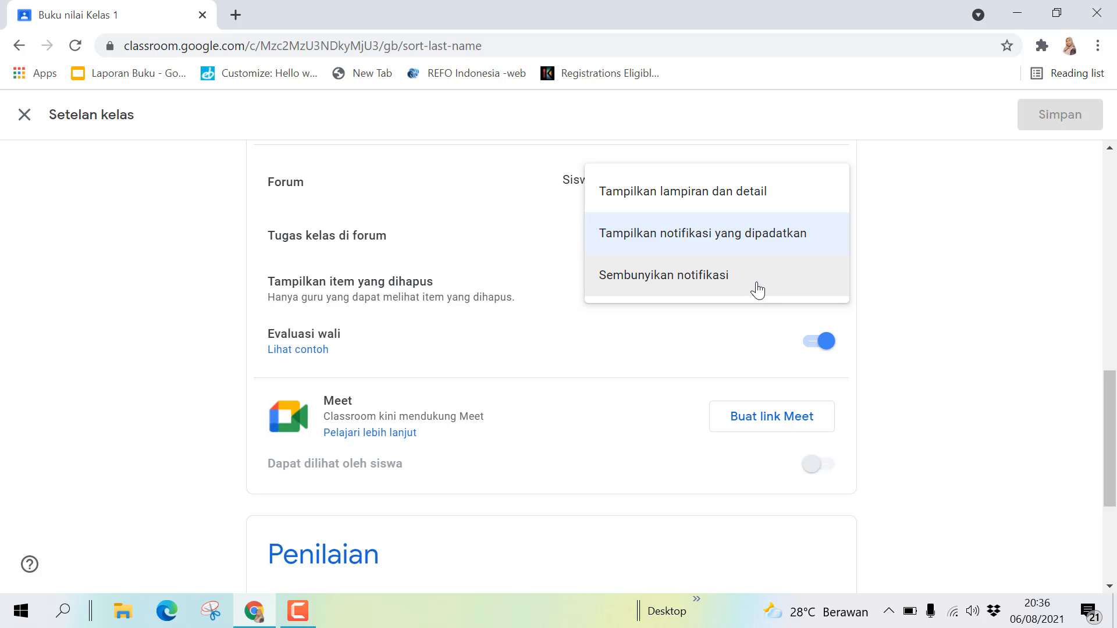
click(930, 255)
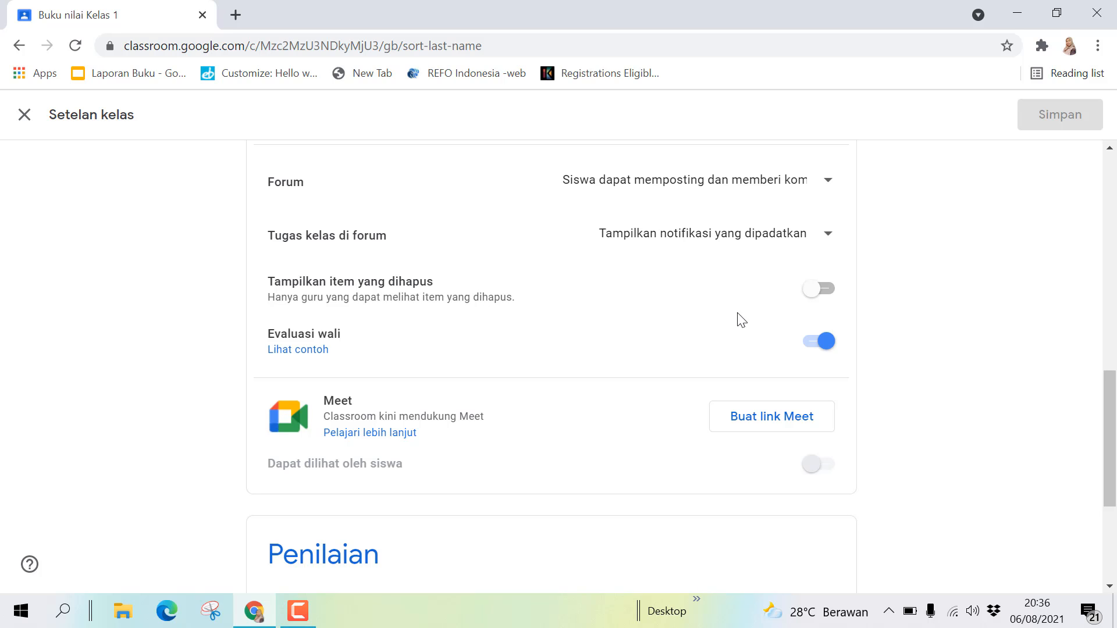
- Switch on Tampilkan item yang dihapus in Kelas 1's settings
click(826, 290)
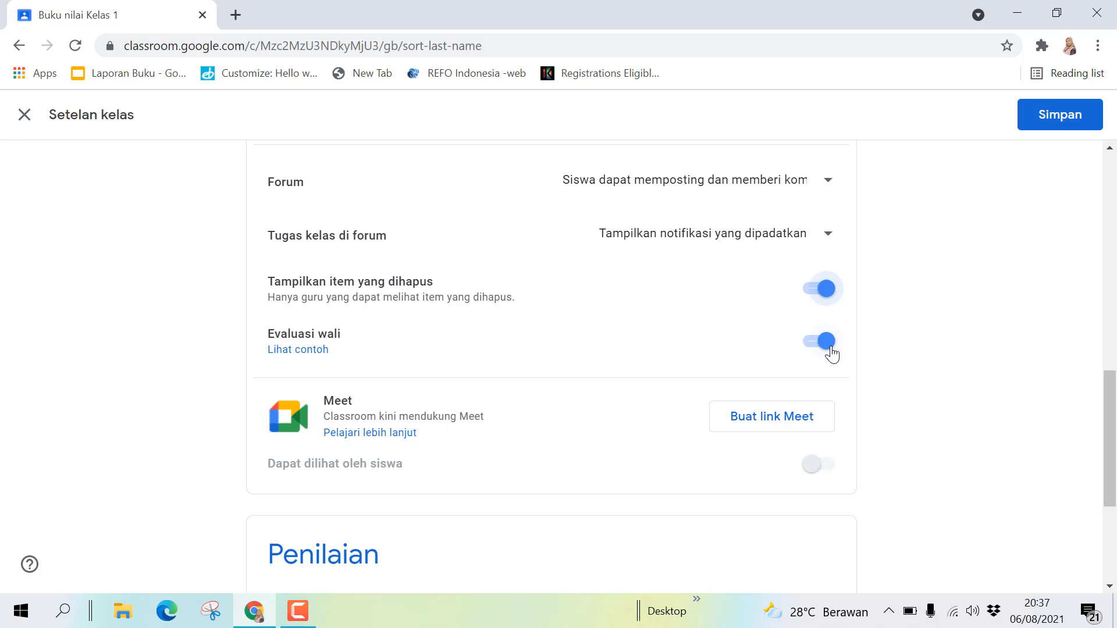
- Open the 'Tentang email evaluasi wali' help article via Lihat contoh and scroll through it
click(303, 354)
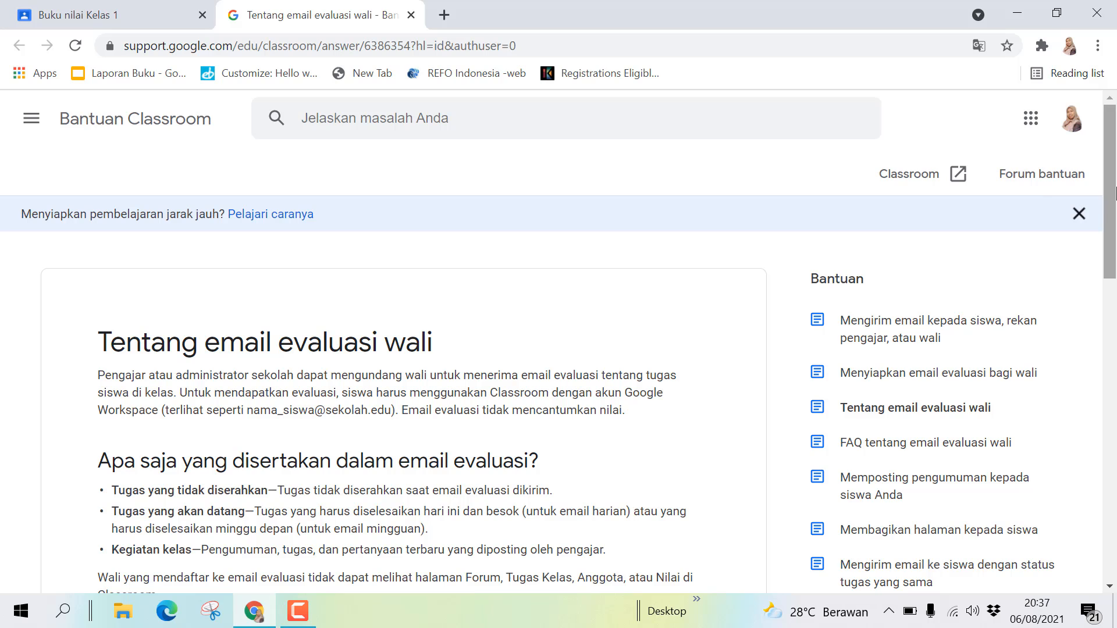
drag(1114, 200, 1115, 267)
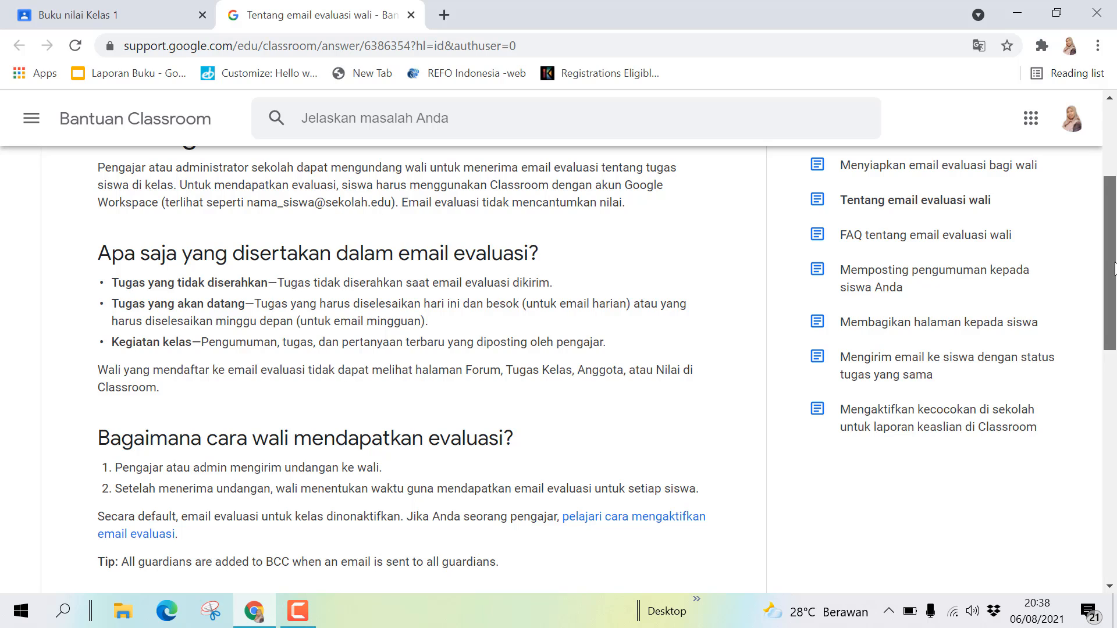
drag(1115, 268, 1115, 269)
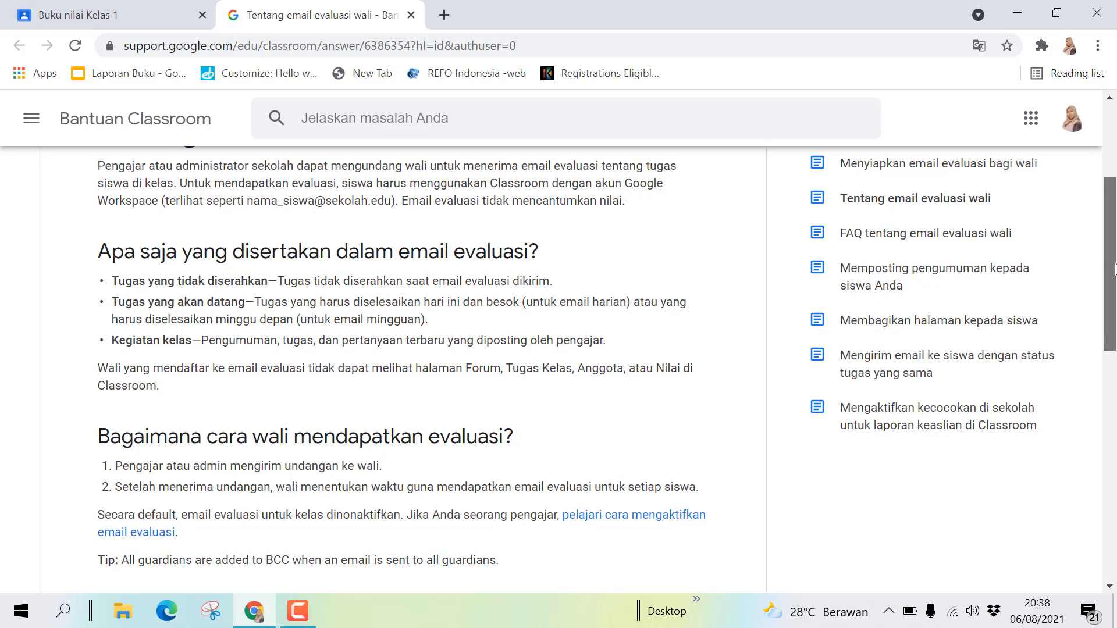
drag(1116, 268, 1115, 269)
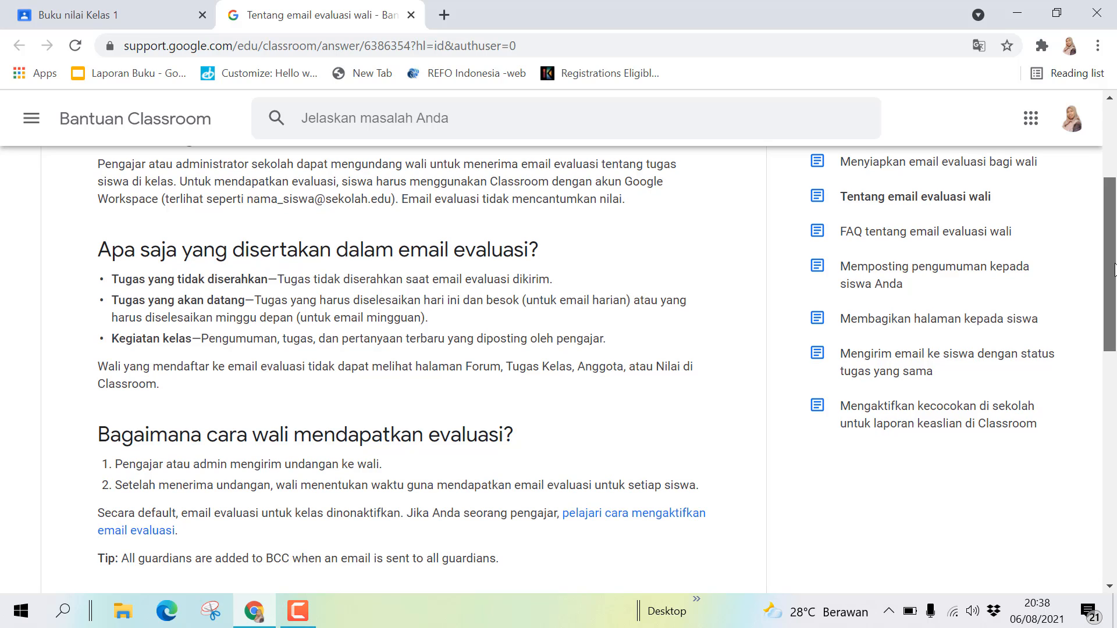
drag(1115, 266, 1115, 271)
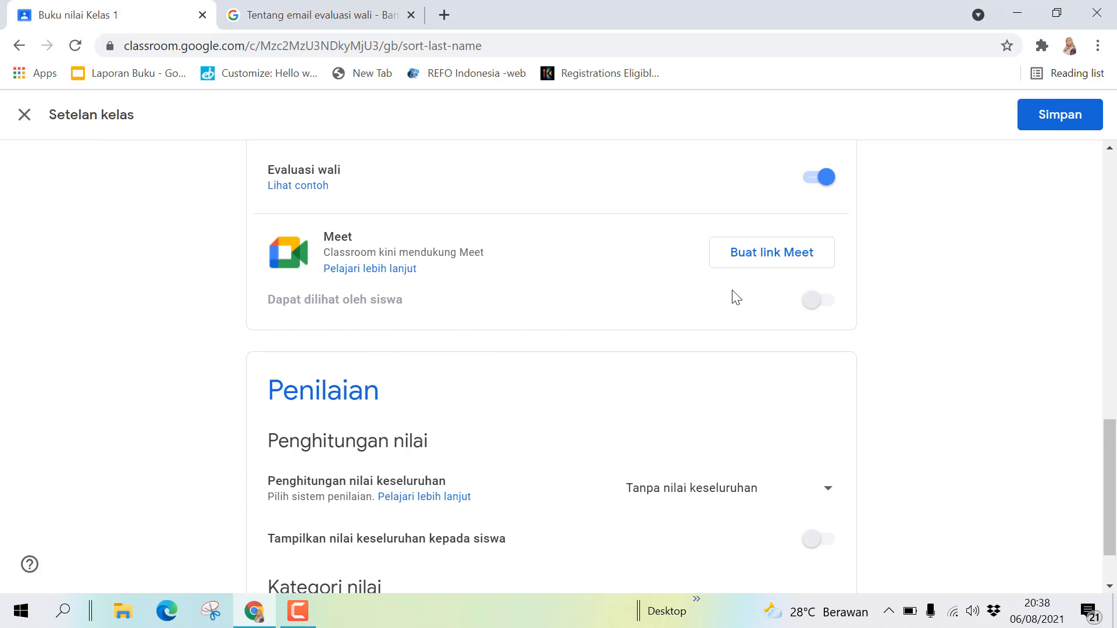
- Create a students-visible Meet link for Kelas 1 with Buat link Meet
click(760, 258)
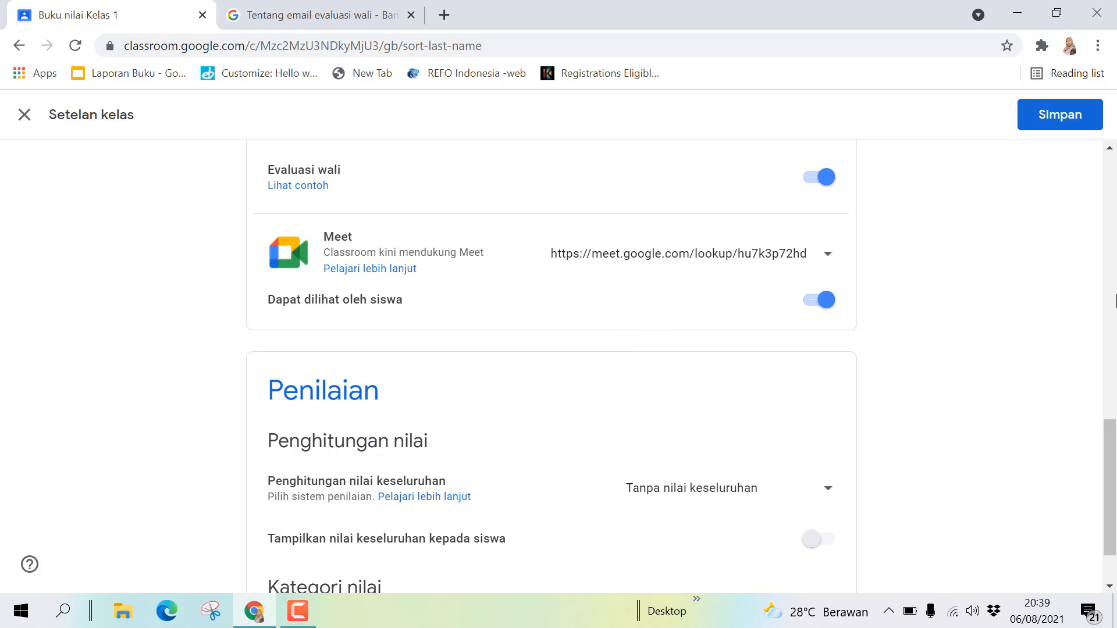
scroll(1114, 497, down, 2)
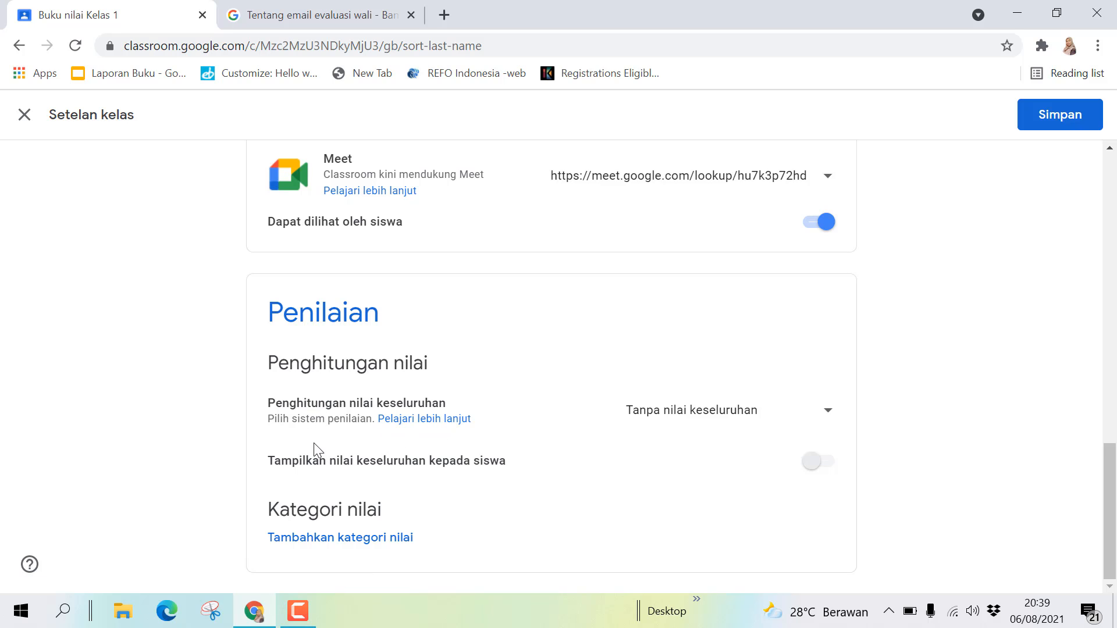
click(828, 414)
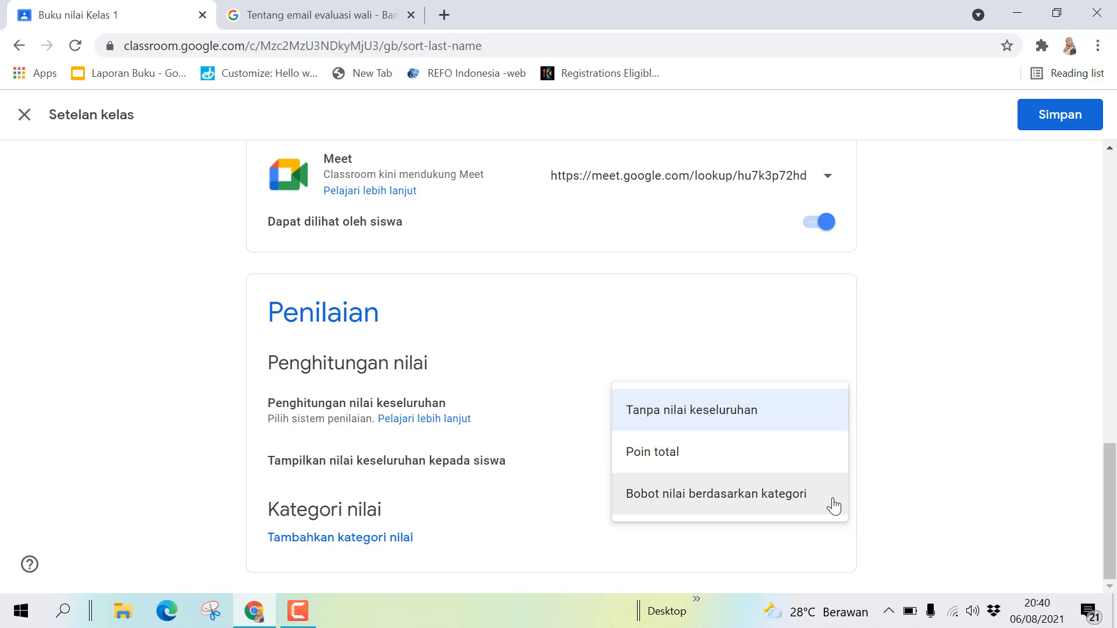
click(784, 417)
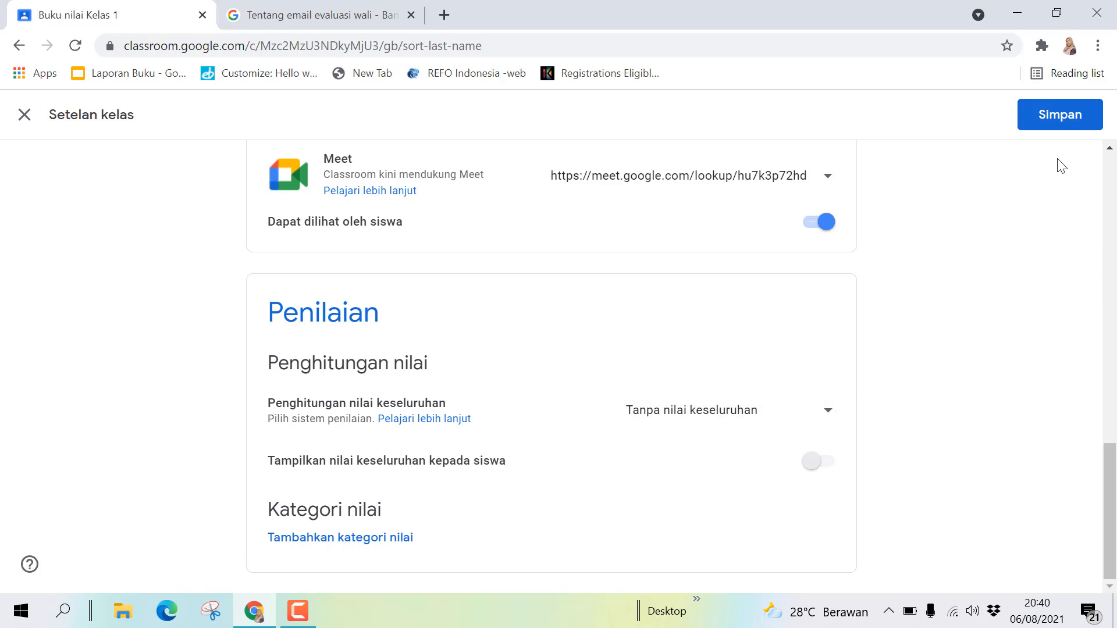
- Save the Setelan kelas changes and return to the Kelas 1 Forum page
click(1058, 117)
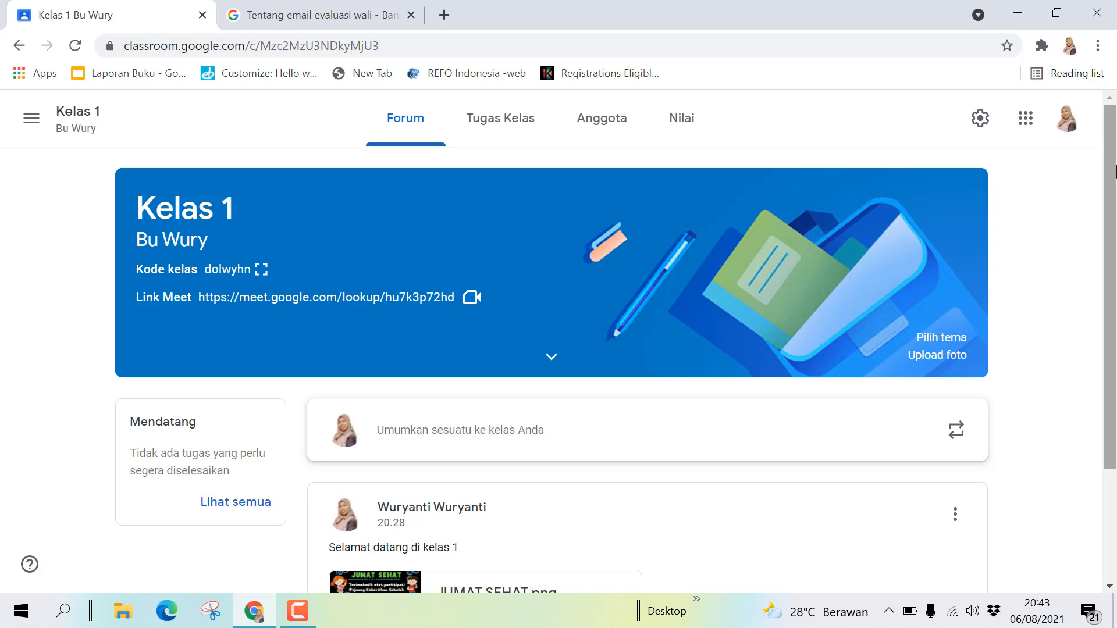
click(1115, 171)
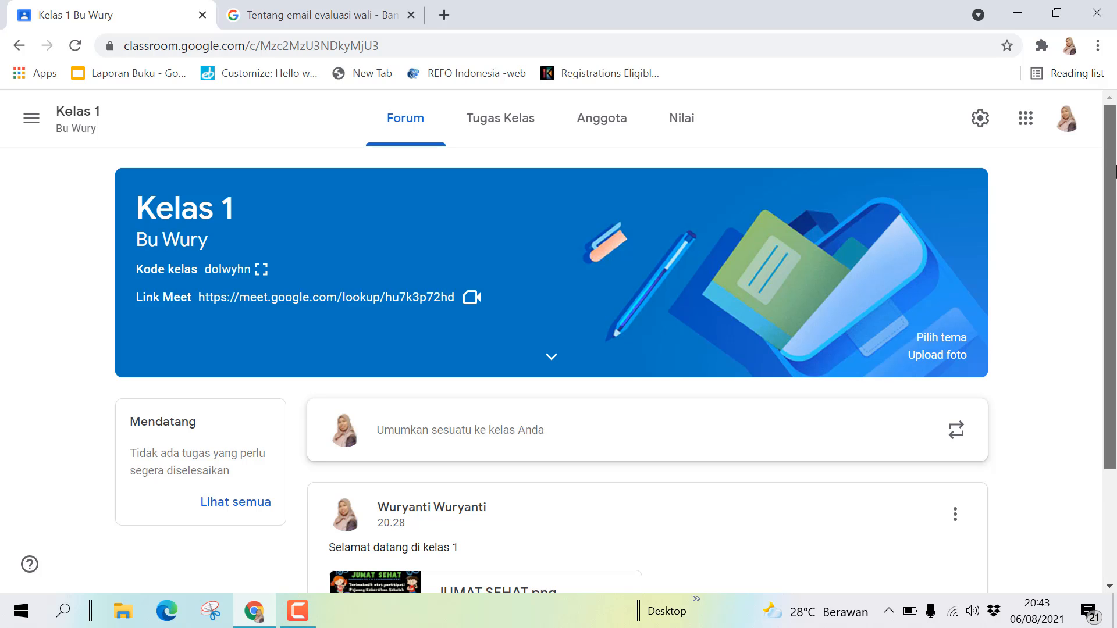